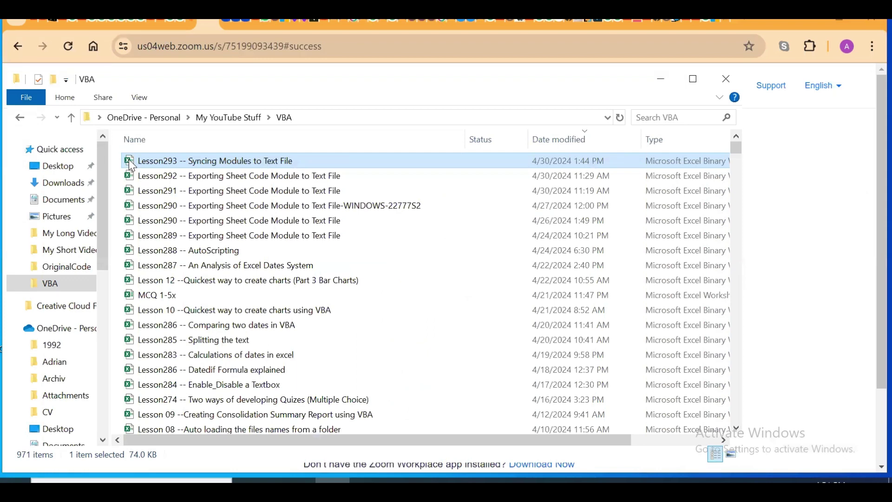
# Duplicate the Lesson293 workbook in the VBA folder and sort the files by date modified, newest first
pyautogui.hotkey('ctrl', 'v')
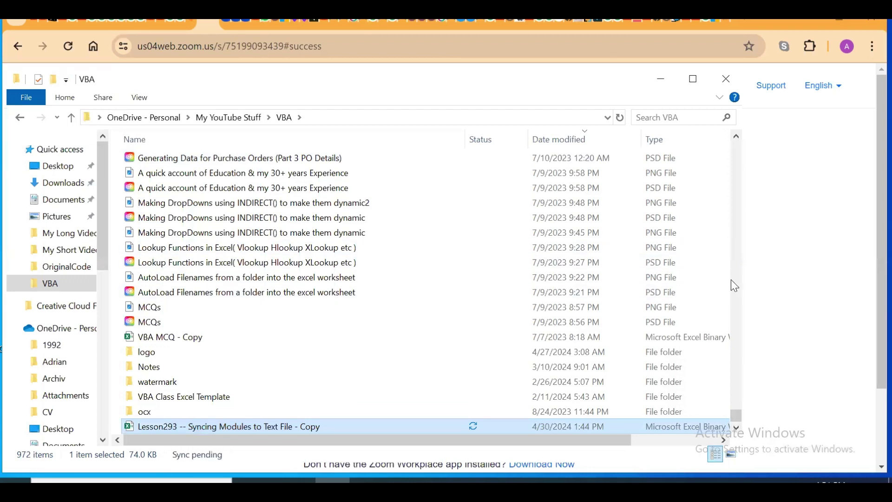
pyautogui.moveTo(736, 415); pyautogui.dragTo(748, 123)
pyautogui.click(200, 140)
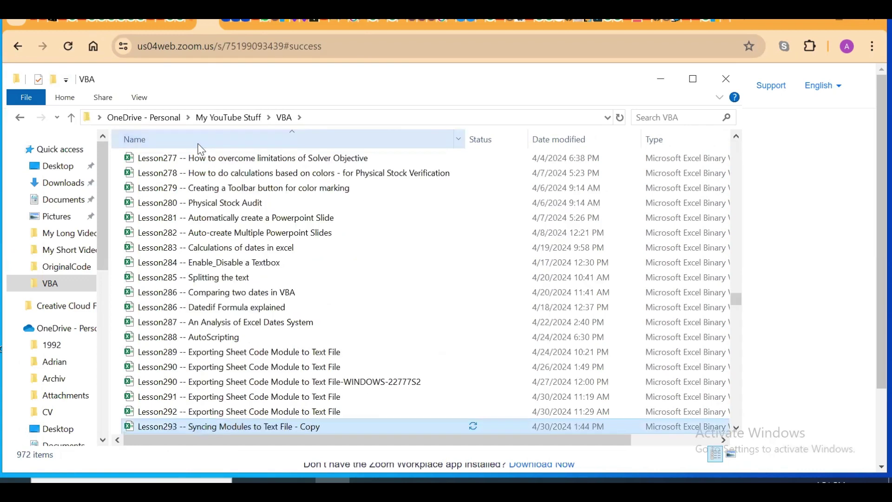
pyautogui.click(567, 140)
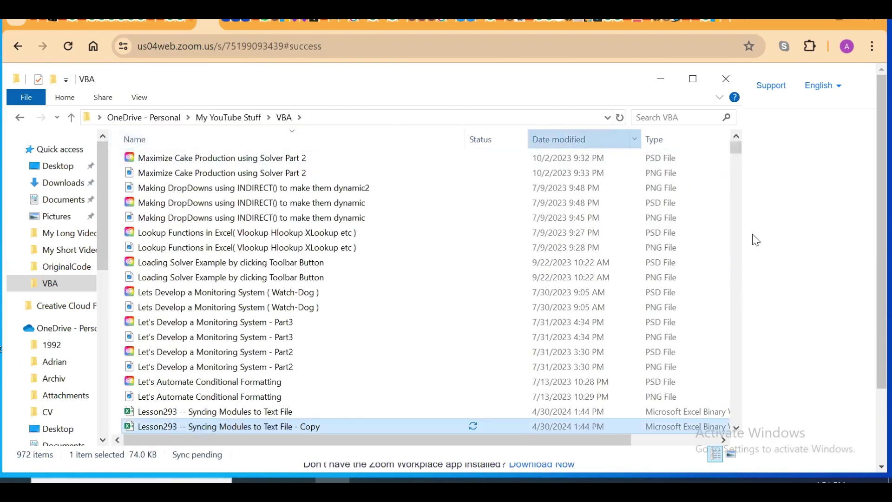
# Rename the copied workbook as "Lesson294 -- Creating a New Chapter in MCQ Database"
pyautogui.click(172, 160)
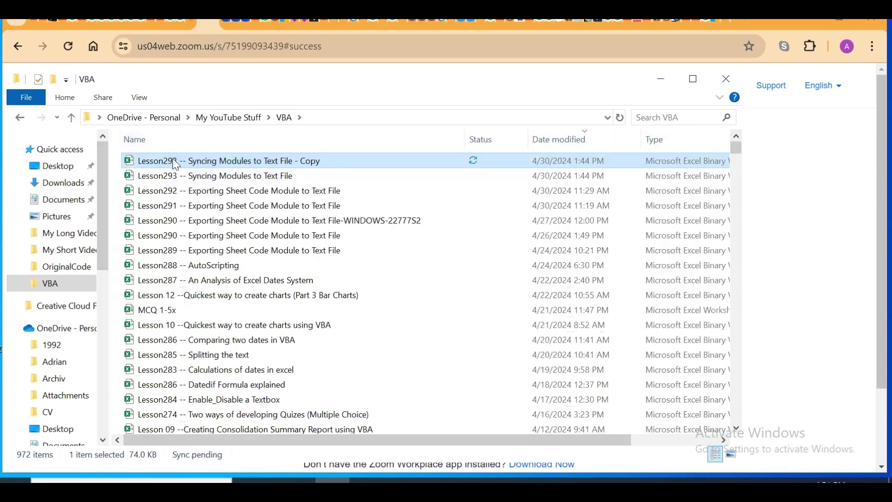
pyautogui.moveTo(175, 161); pyautogui.dragTo(179, 161)
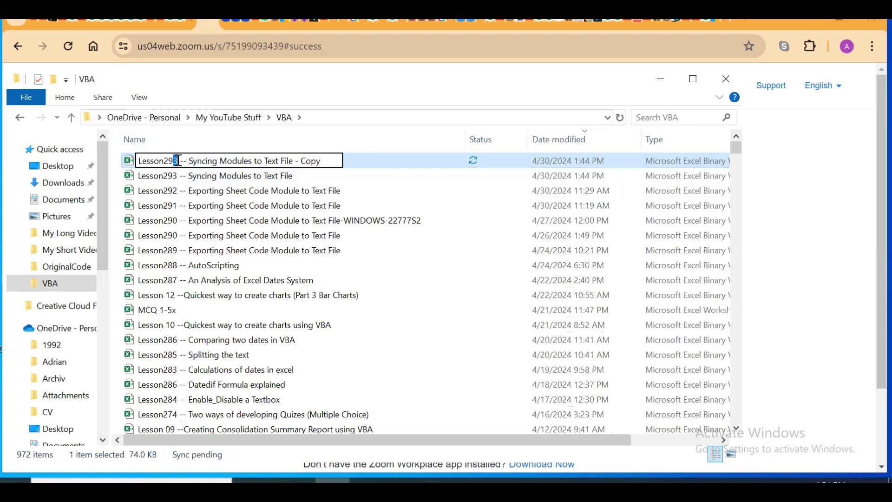
pyautogui.write('4')
pyautogui.moveTo(192, 160); pyautogui.dragTo(329, 161)
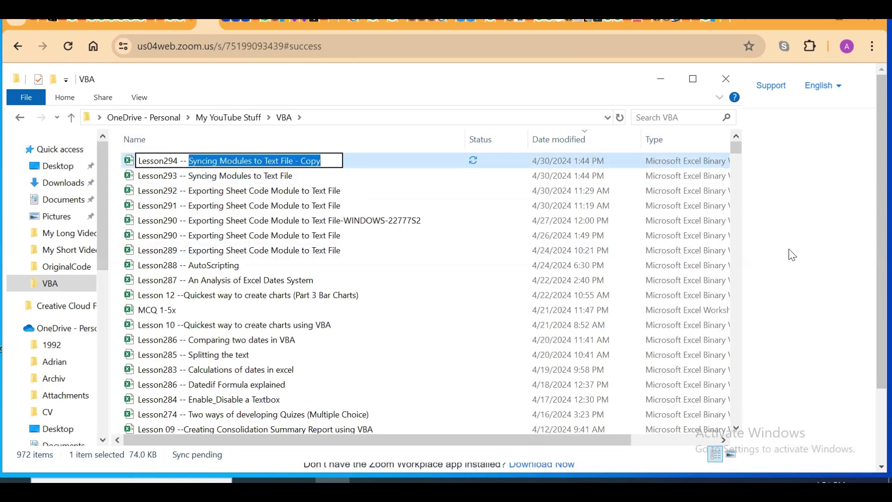
pyautogui.write('Creatig')
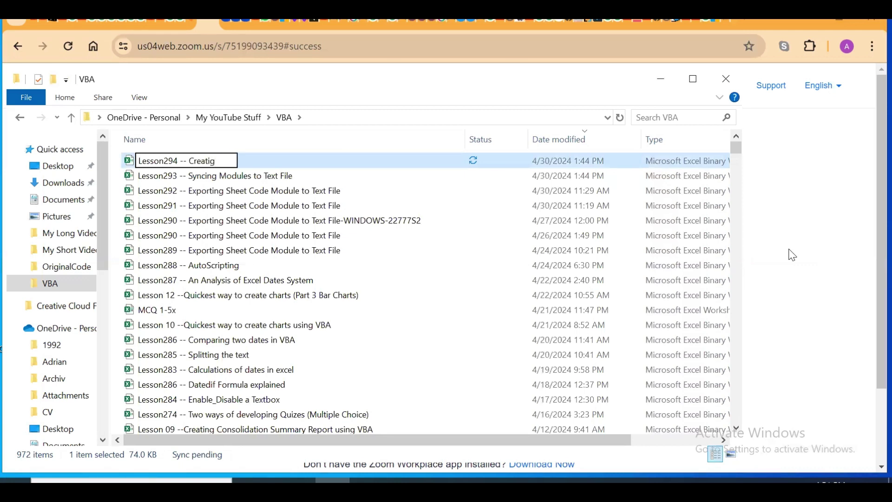
pyautogui.press('BackSpace')
pyautogui.press('BackSpace')
pyautogui.write('ing a New')
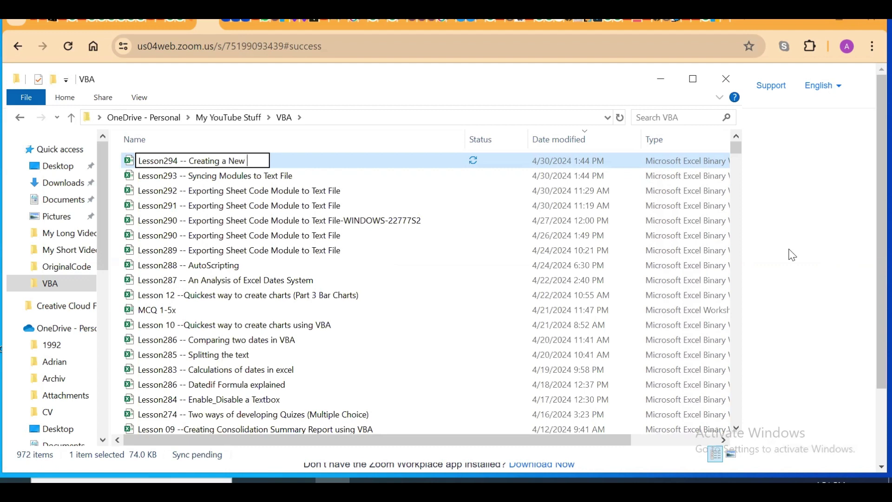
pyautogui.write(' Chapter')
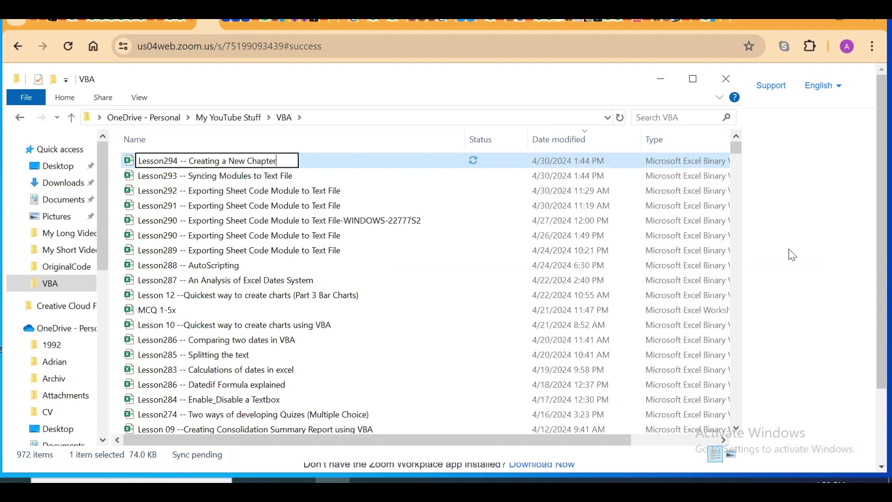
pyautogui.write(' in MCQ')
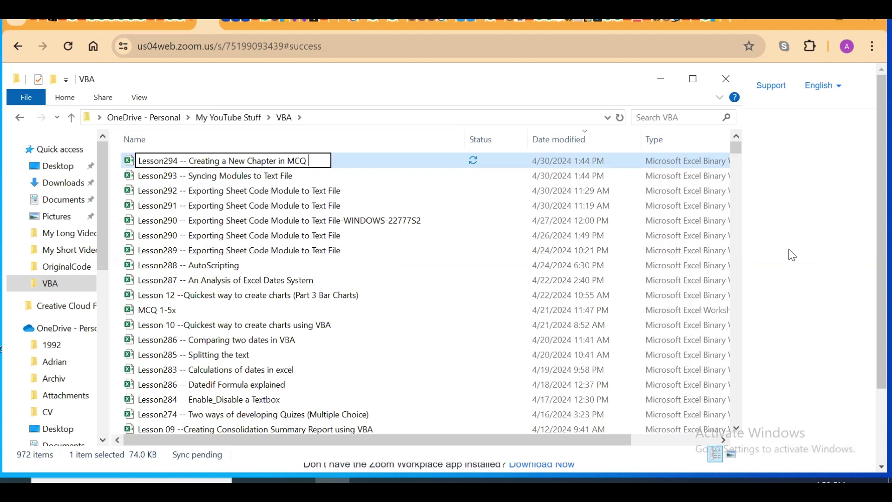
pyautogui.write(' Database')
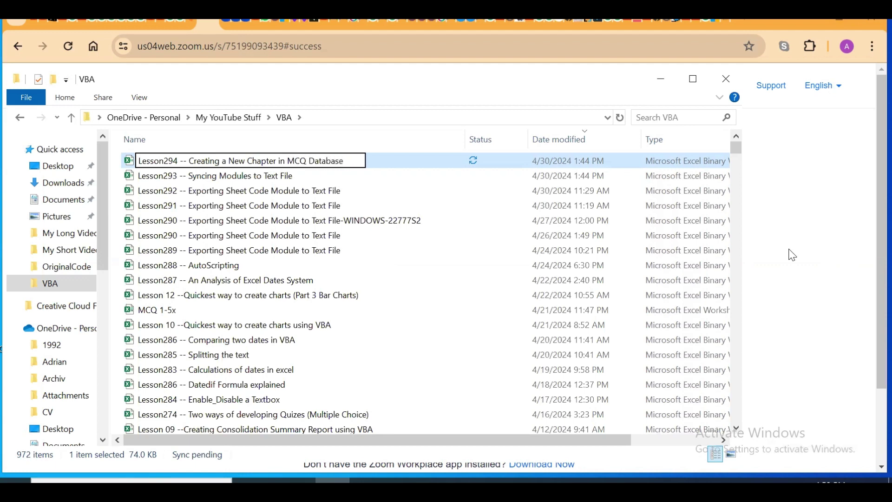
pyautogui.press('Return')
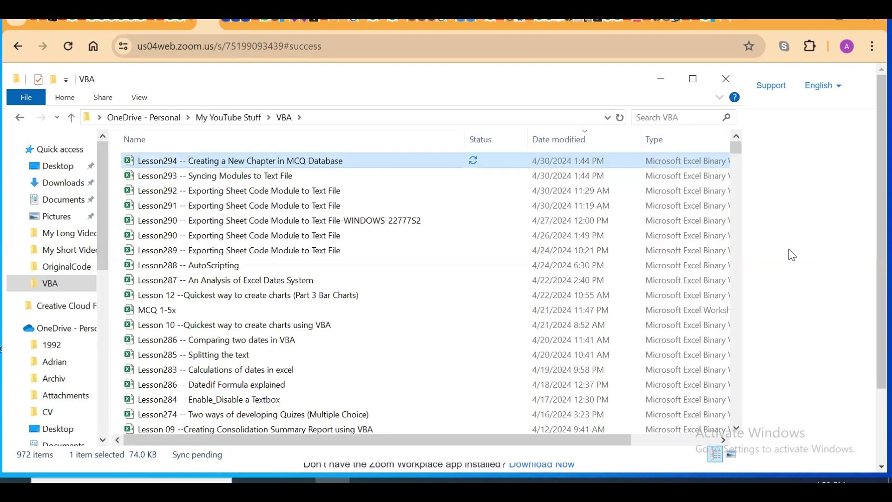
# Open the Lesson294 workbook in Excel and dismiss the Sync form
pyautogui.doubleClick(198, 163)
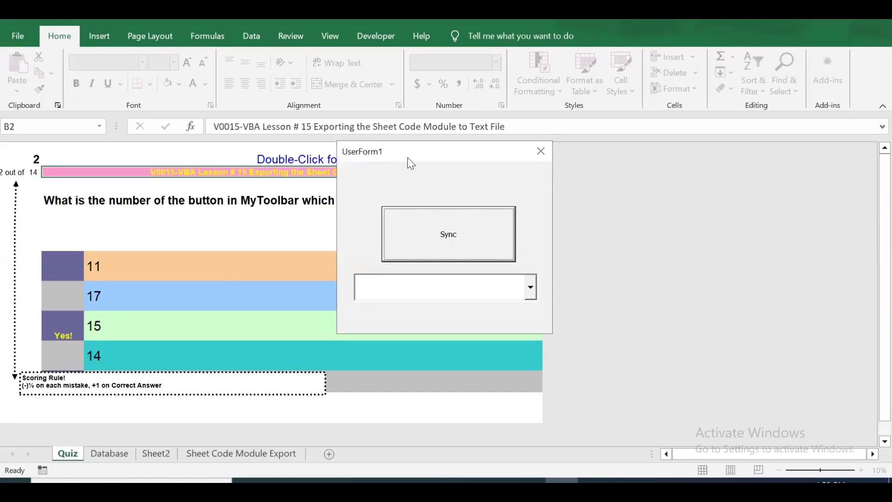
pyautogui.click(410, 167)
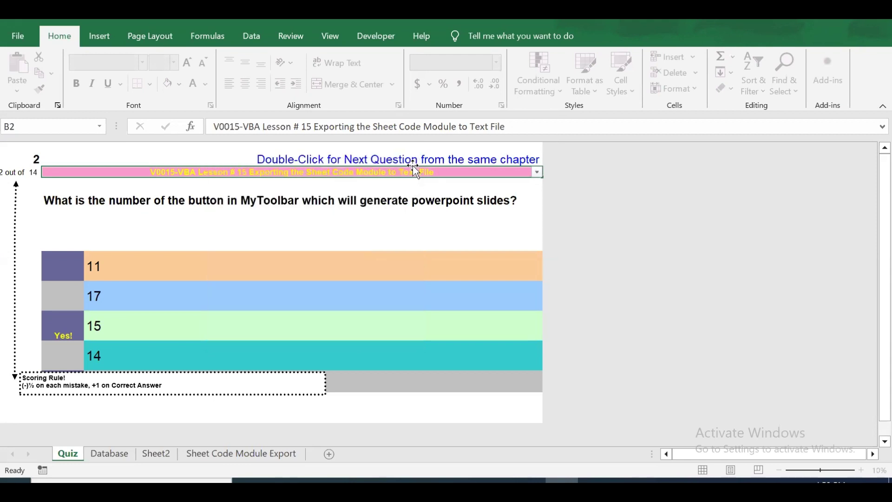
# Examine the Lesson # 15 entries in the Database sheet's Chapter column, from row 45 to row 58
pyautogui.click(106, 454)
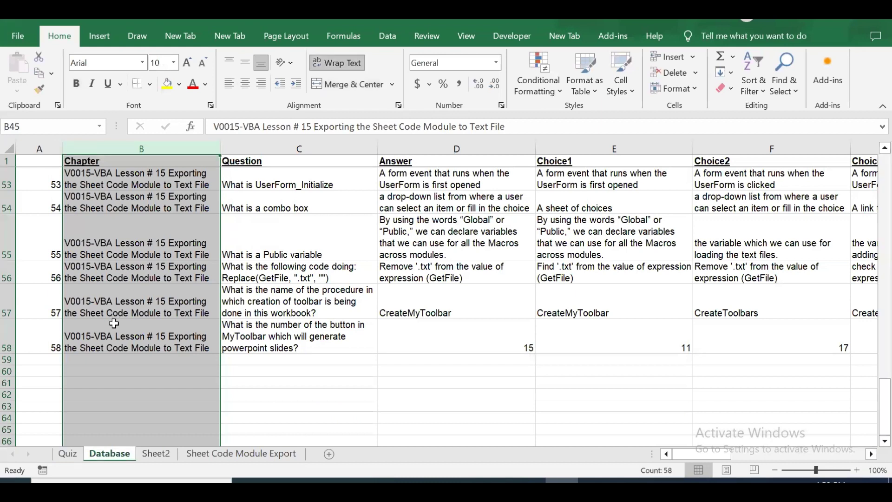
pyautogui.click(106, 302)
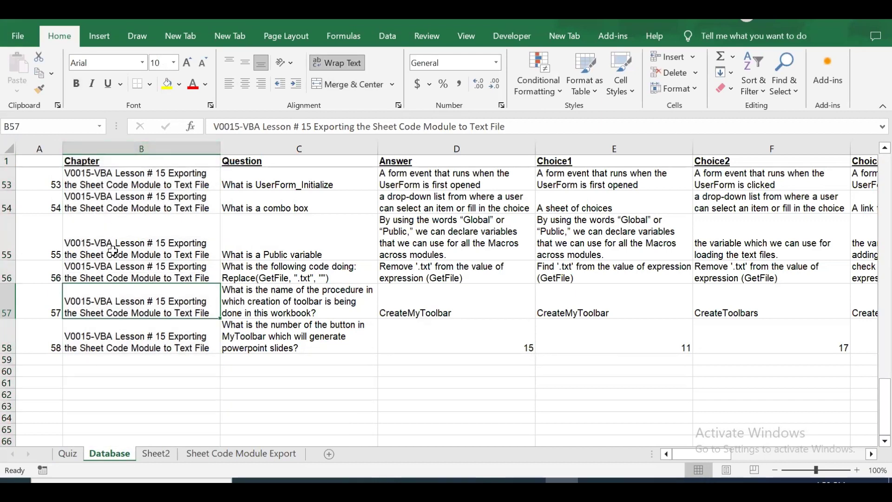
pyautogui.click(132, 210)
pyautogui.moveTo(132, 210); pyautogui.dragTo(133, 348)
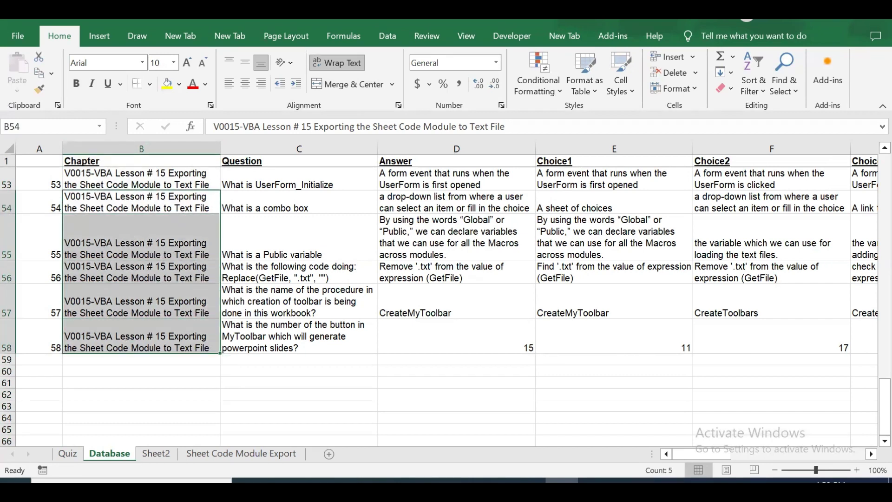
pyautogui.scroll(3, 446, 307)
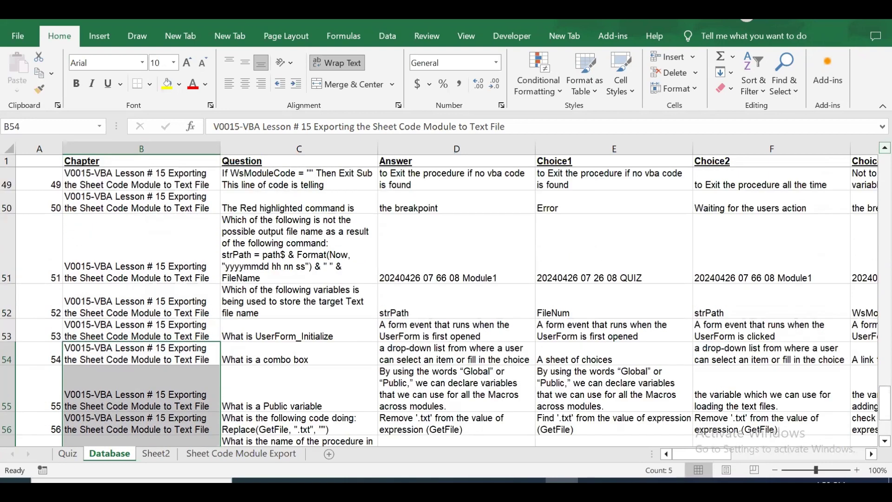
pyautogui.scroll(3, 446, 307)
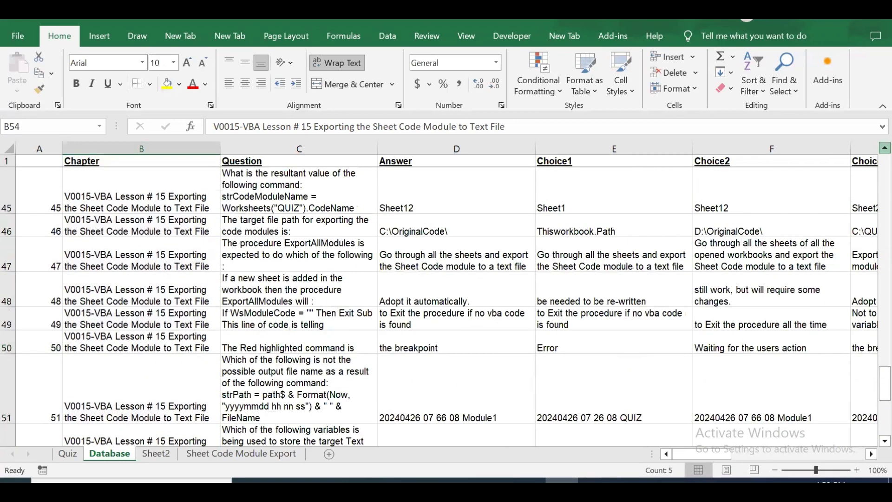
pyautogui.click(120, 251)
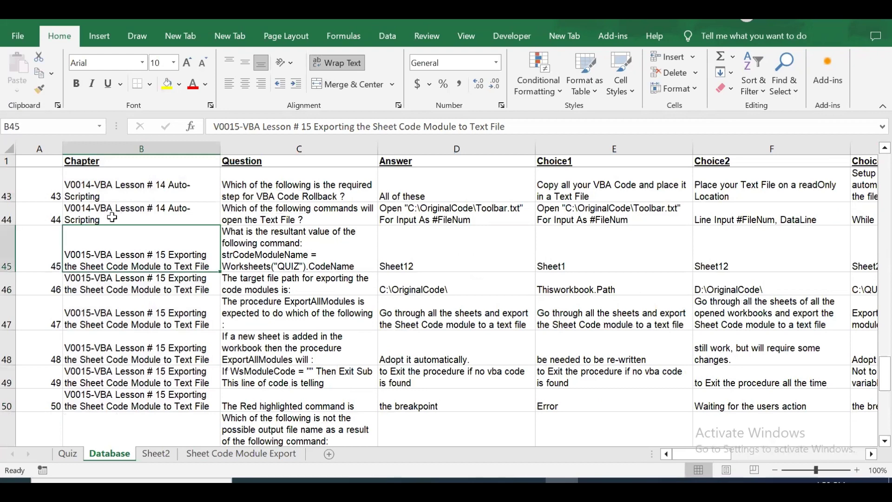
pyautogui.hotkey('ctrl', 'shift', 'Down')
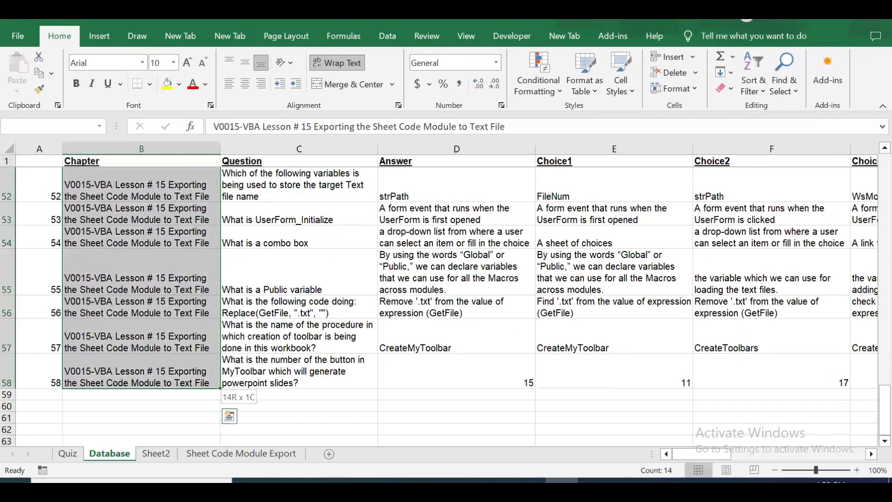
# Go to the Quiz sheet and advance to the next question of the Lesson # 15 chapter
pyautogui.click(65, 454)
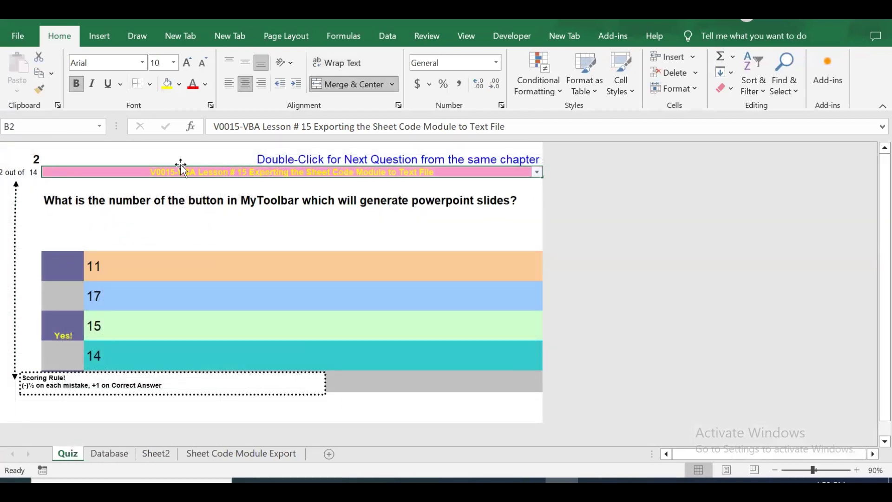
pyautogui.doubleClick(432, 153)
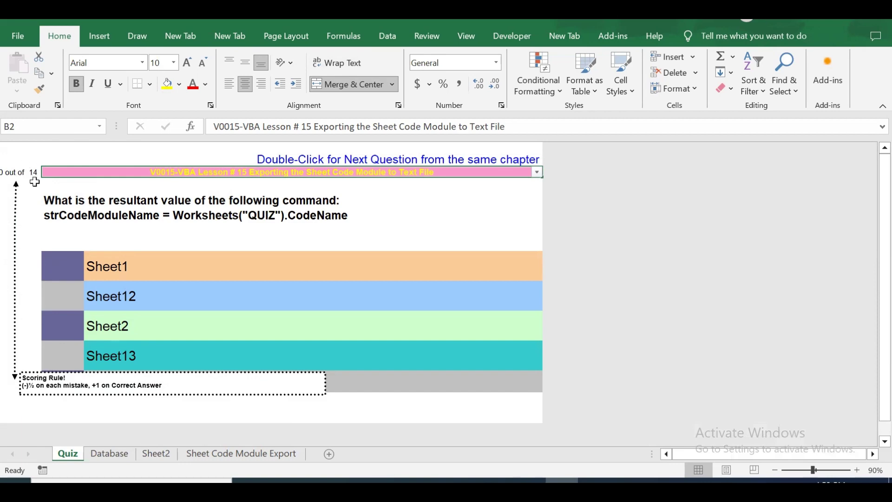
# Review the two toolbar questions in rows 57 and 58 of the Database sheet
pyautogui.click(110, 453)
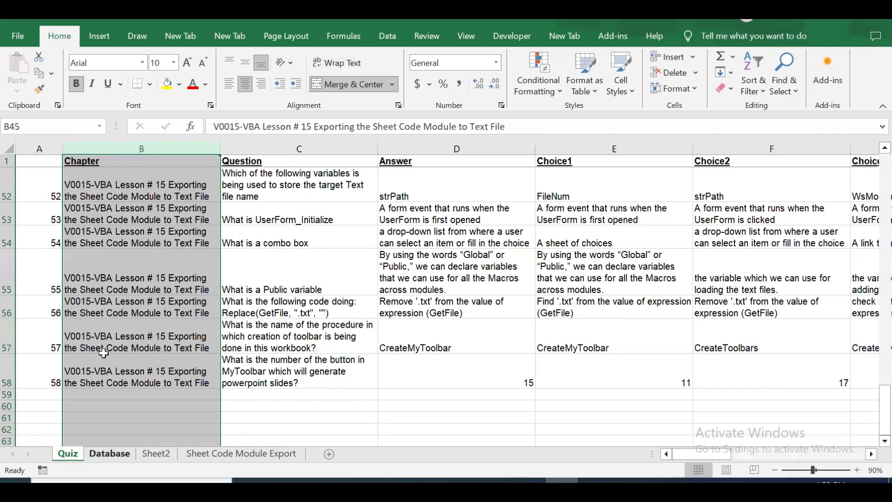
pyautogui.click(126, 334)
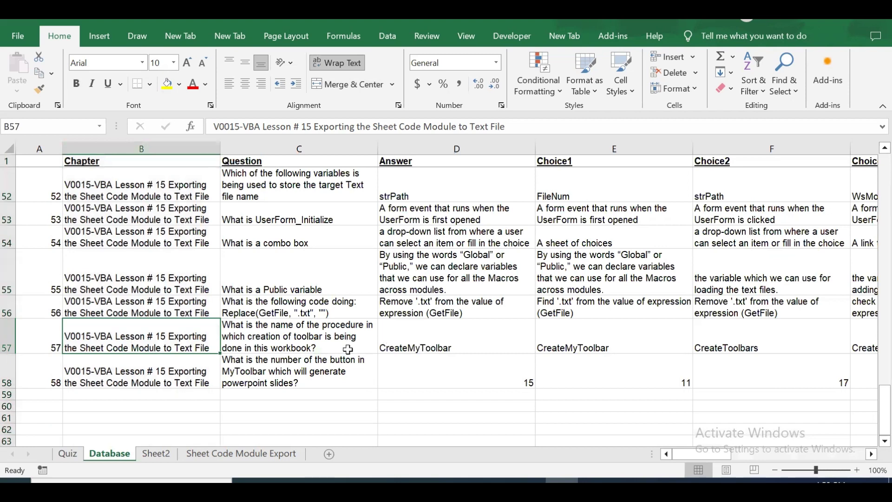
pyautogui.moveTo(301, 332); pyautogui.dragTo(310, 363)
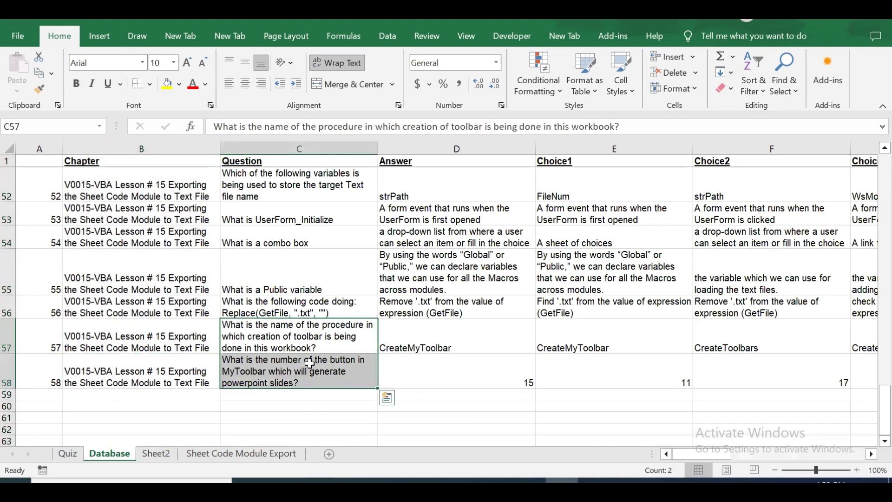
pyautogui.click(303, 341)
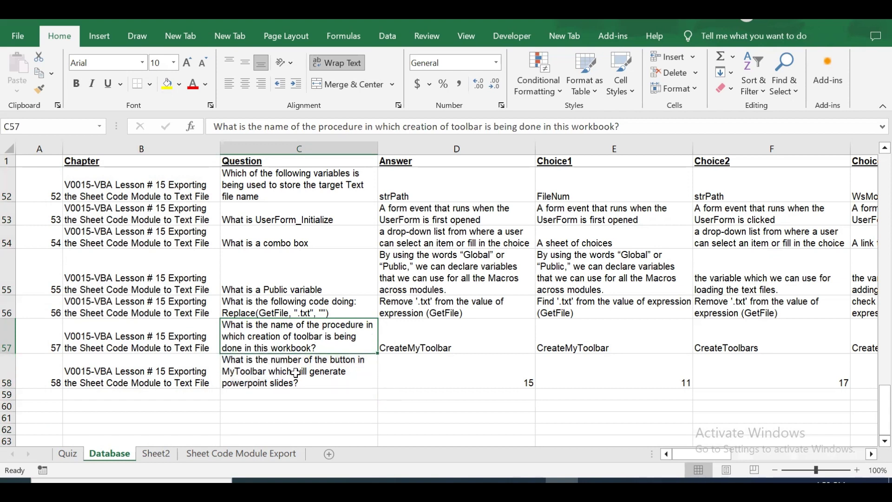
pyautogui.click(296, 373)
pyautogui.click(308, 340)
pyautogui.click(295, 375)
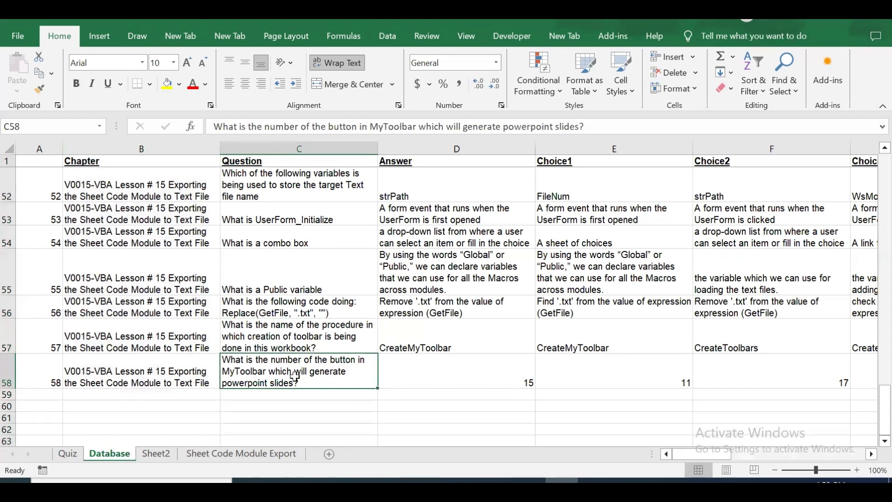
pyautogui.click(245, 339)
# Change the chapter name in cell B57 to "V0016-VBA Lesson # 16 Custom Toolbars"
pyautogui.click(107, 343)
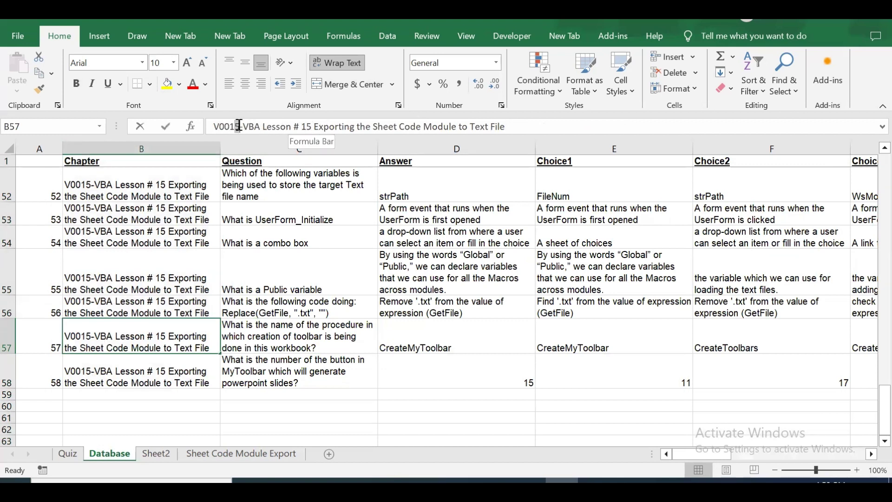
pyautogui.moveTo(235, 127); pyautogui.dragTo(240, 132)
pyautogui.write('6')
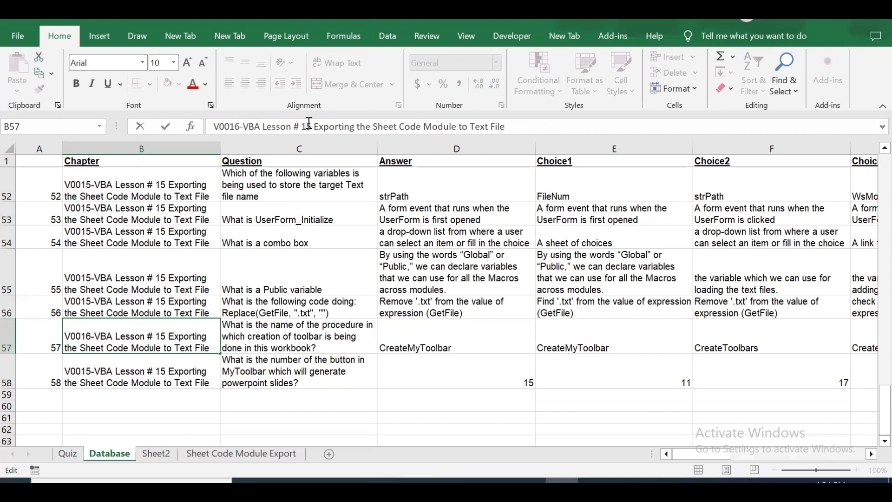
pyautogui.moveTo(305, 126); pyautogui.dragTo(685, 91)
pyautogui.write('6')
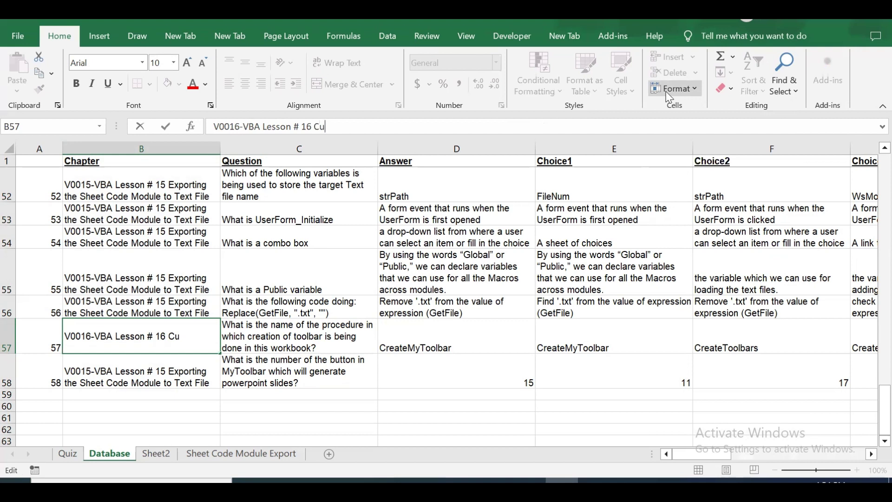
pyautogui.write('Custom Toolb')
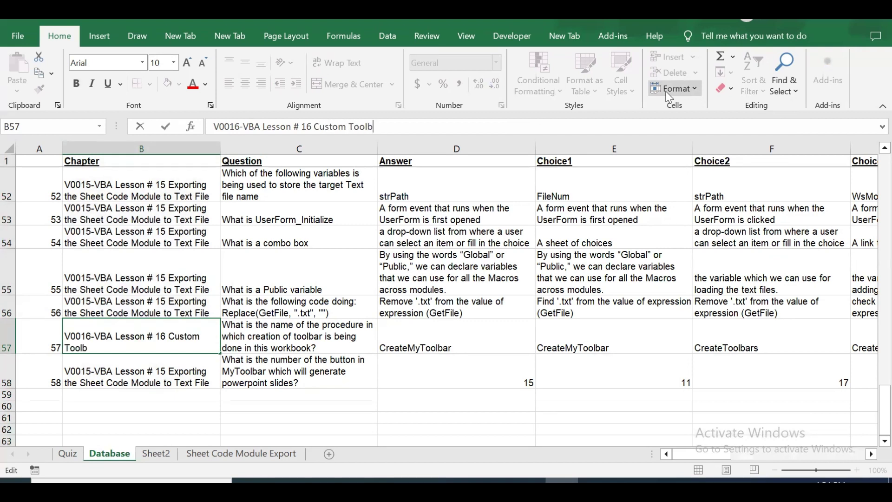
pyautogui.write('ars')
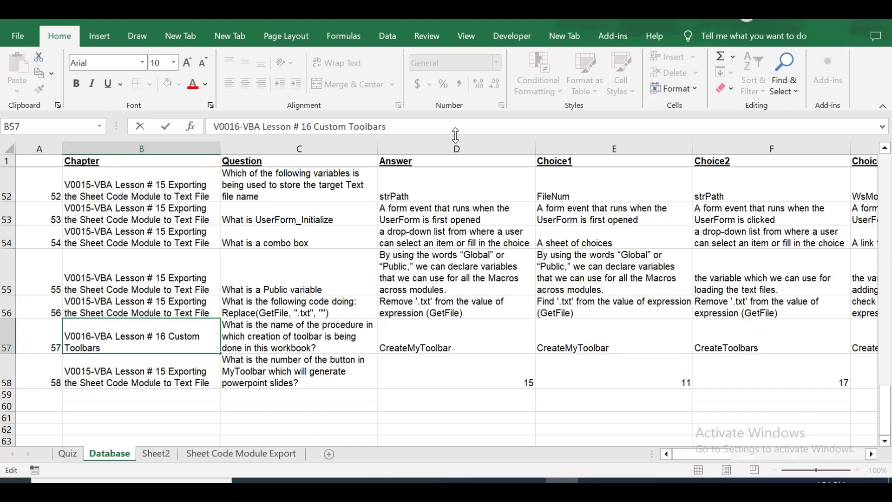
pyautogui.press('Return')
# Copy the chapter name from cell B57 into cell B58
pyautogui.click(148, 333)
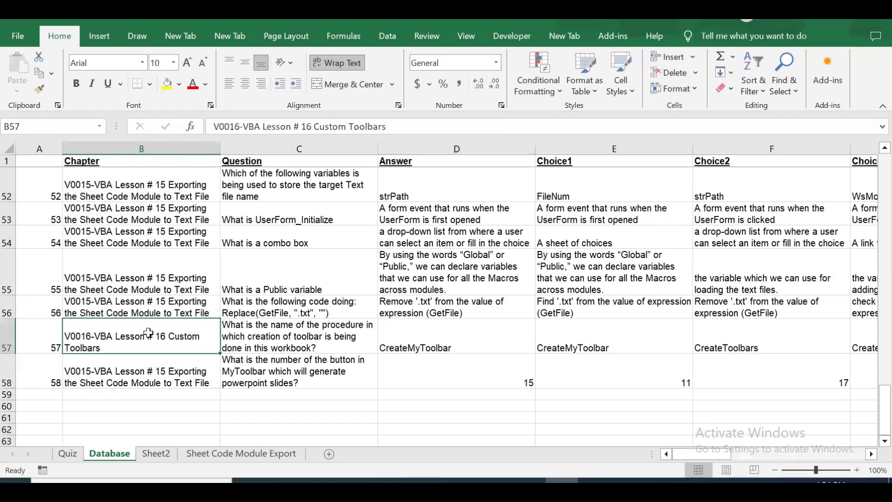
pyautogui.hotkey('ctrl', 'c')
pyautogui.press('Down')
pyautogui.press('Return')
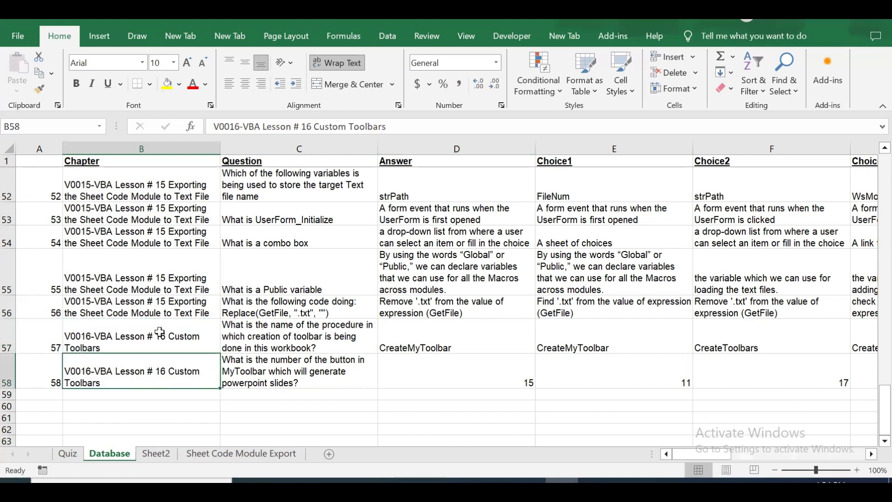
# Choose the chapter "V0016-VBA Lesson # 16 Custom Toolbars" on the Quiz sheet to load its first question
pyautogui.moveTo(146, 339); pyautogui.dragTo(144, 372)
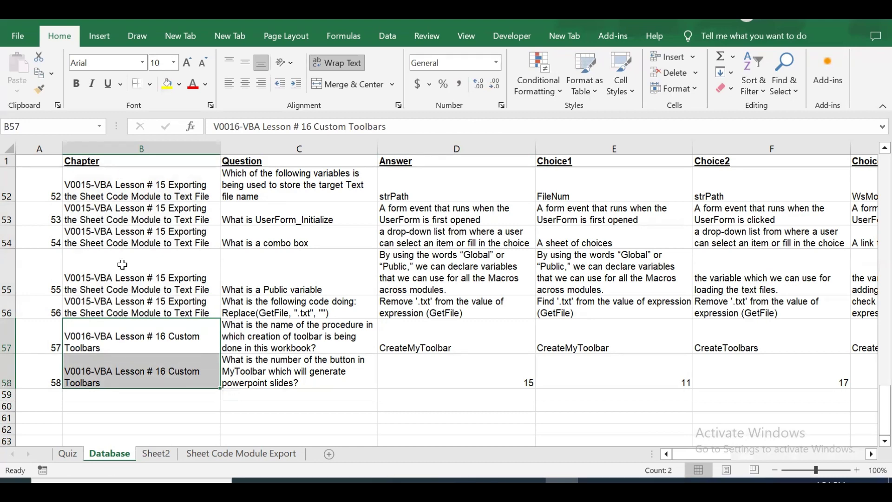
pyautogui.click(111, 301)
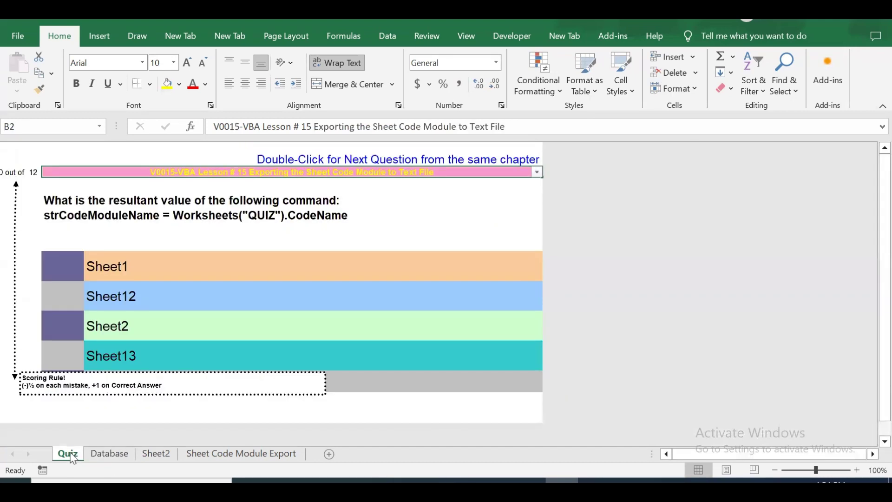
pyautogui.click(68, 453)
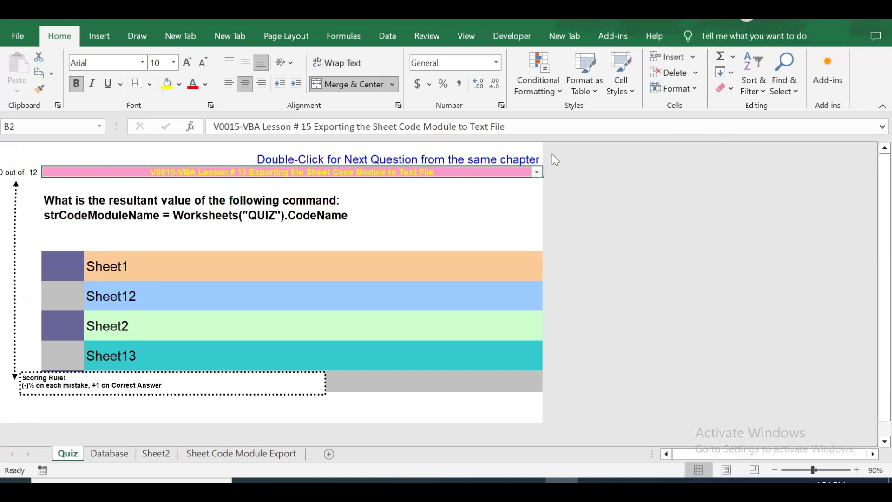
pyautogui.click(537, 173)
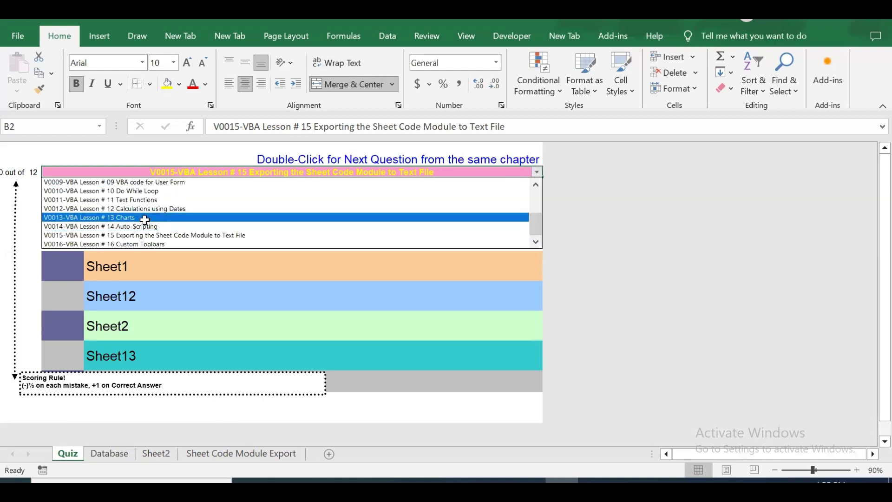
pyautogui.click(93, 245)
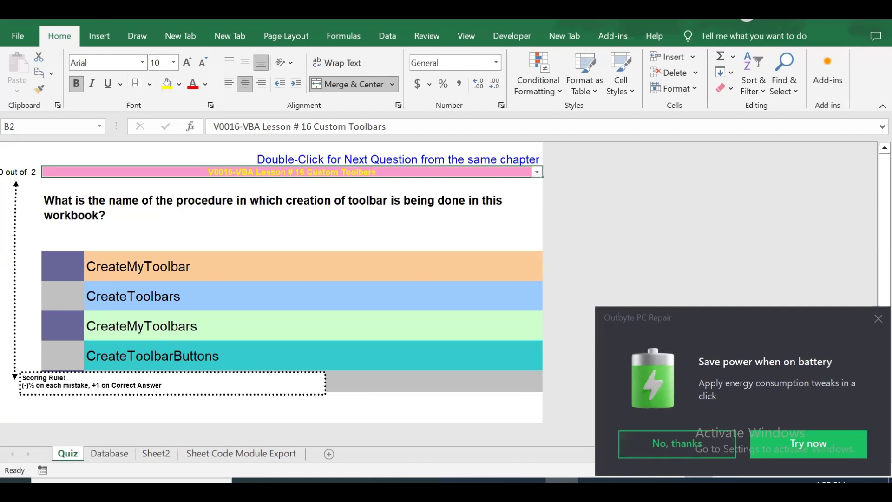
pyautogui.click(878, 319)
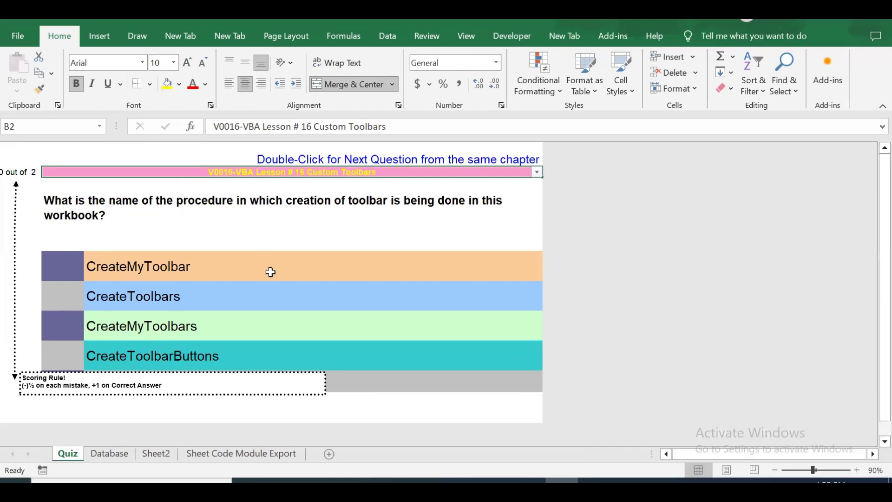
pyautogui.click(99, 212)
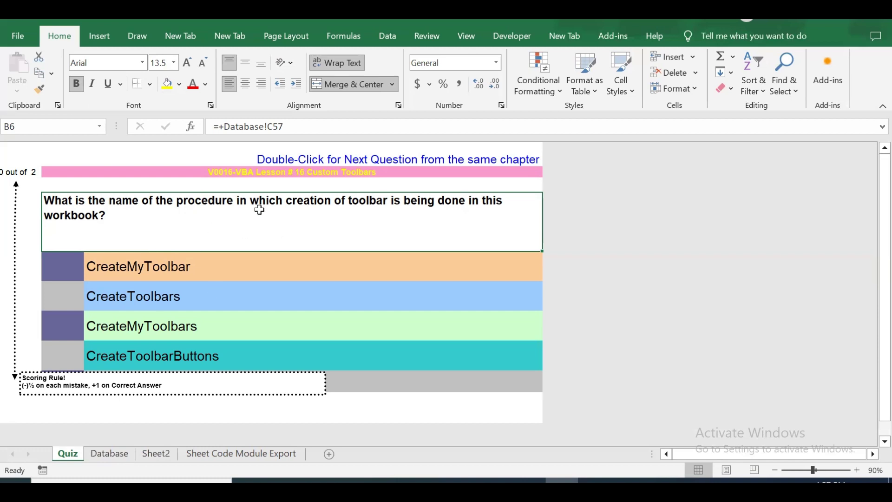
# Examine the random question number formula in Sheet2 cell C7 and compare it with the question rows on the Database sheet
pyautogui.click(156, 455)
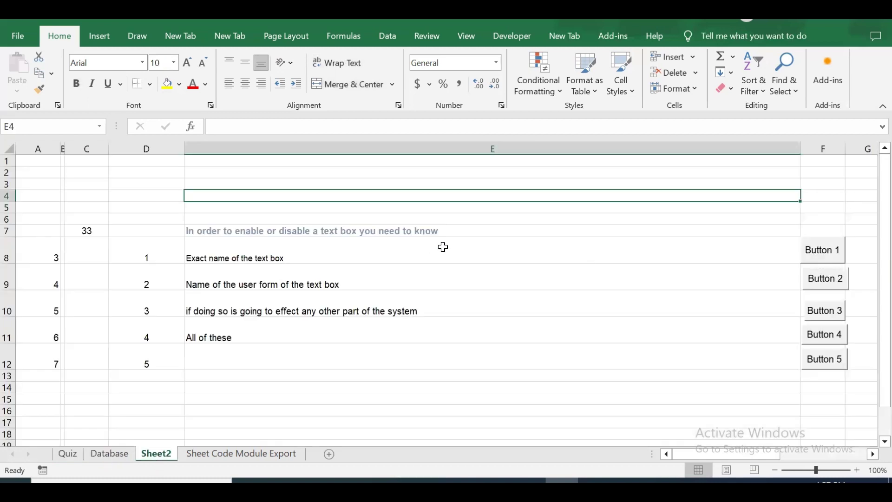
pyautogui.click(93, 228)
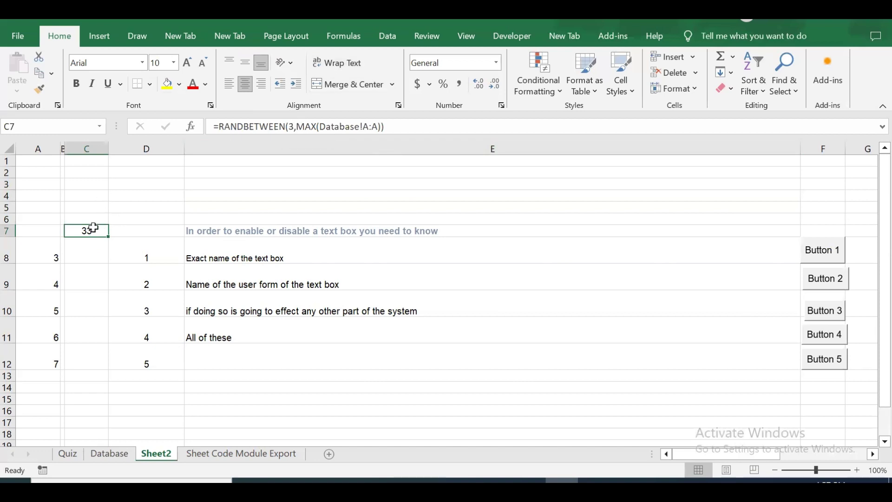
pyautogui.click(103, 453)
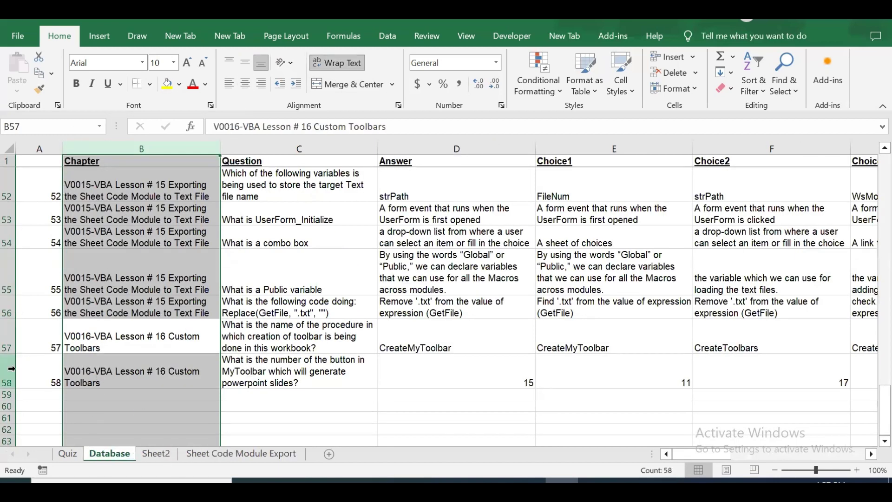
pyautogui.click(165, 456)
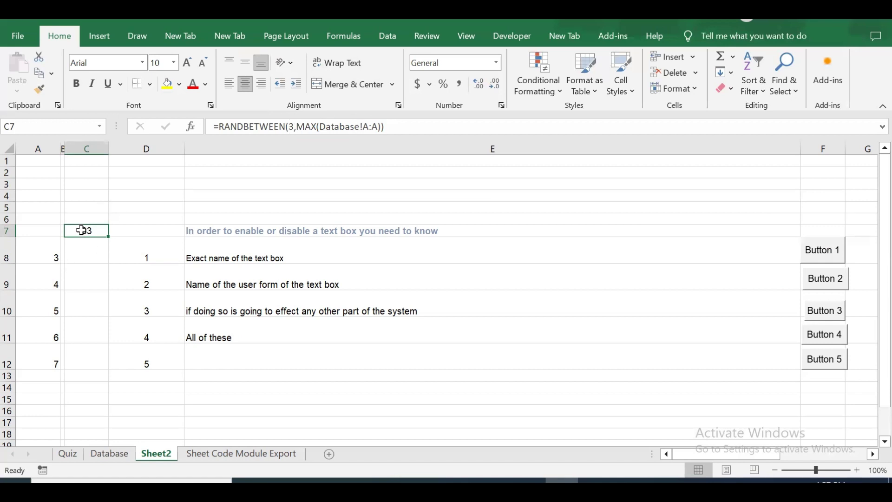
pyautogui.click(205, 230)
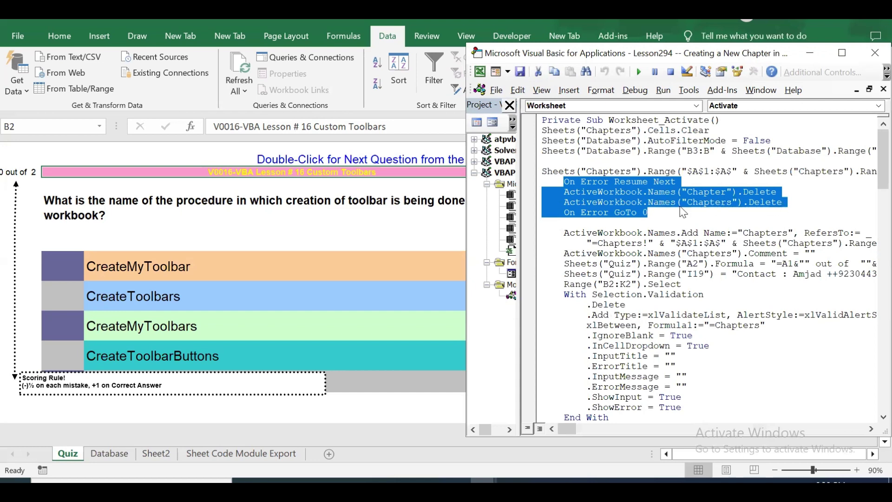
# Review the Worksheet_Activate code that rebuilds the Chapters named range and the chapter validation list
pyautogui.click(665, 205)
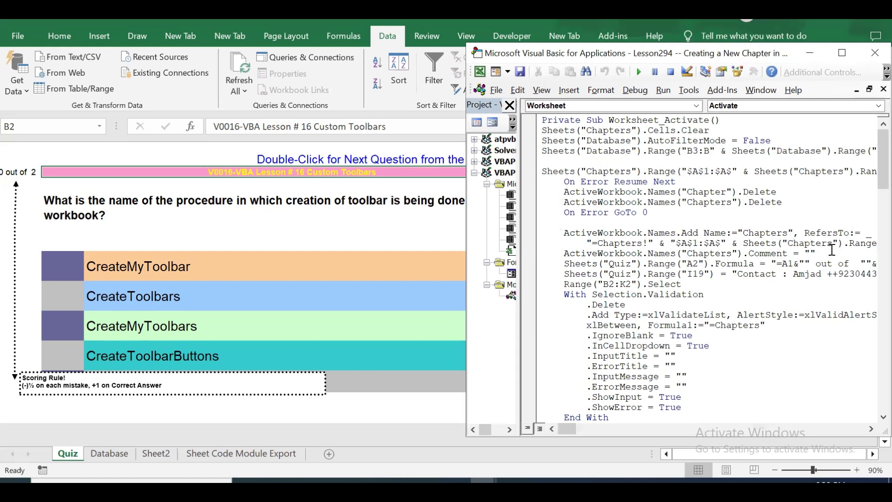
pyautogui.click(567, 295)
pyautogui.click(883, 417)
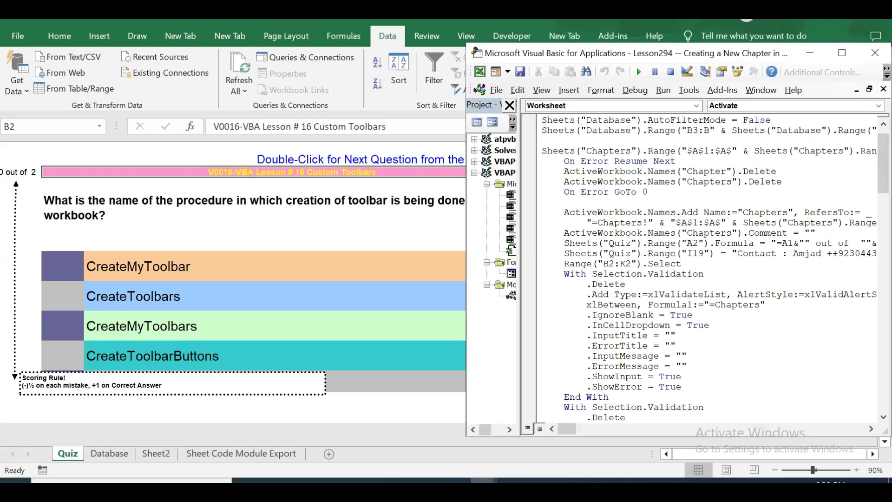
pyautogui.scroll(-5, 660, 275)
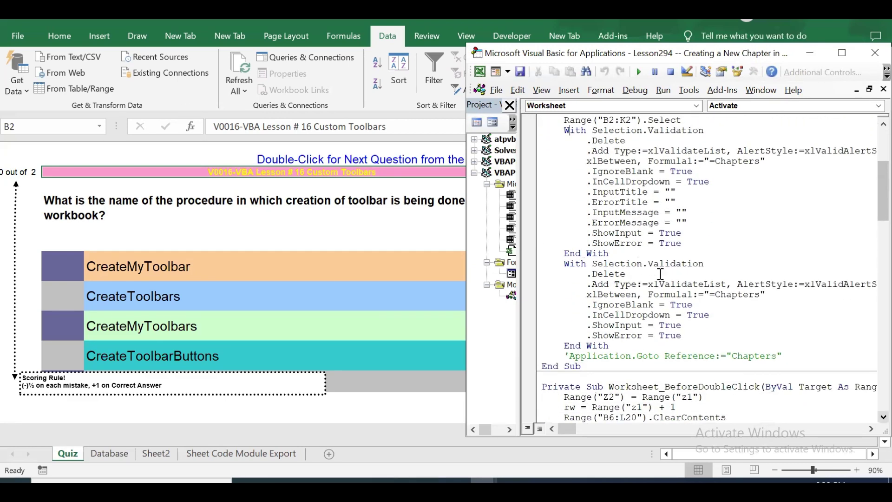
pyautogui.click(628, 345)
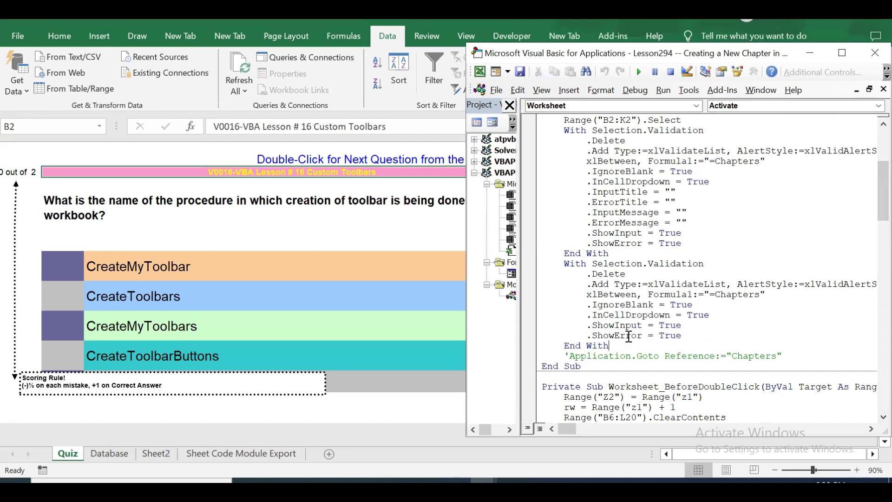
pyautogui.click(480, 57)
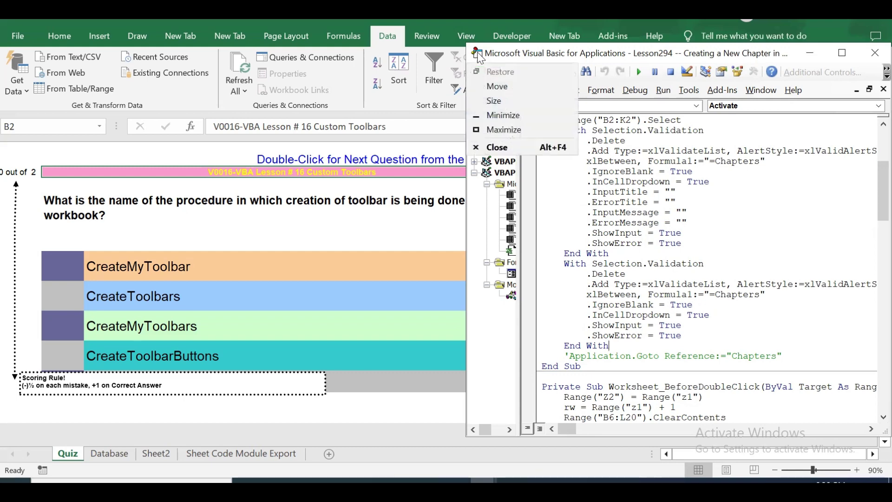
pyautogui.click(784, 53)
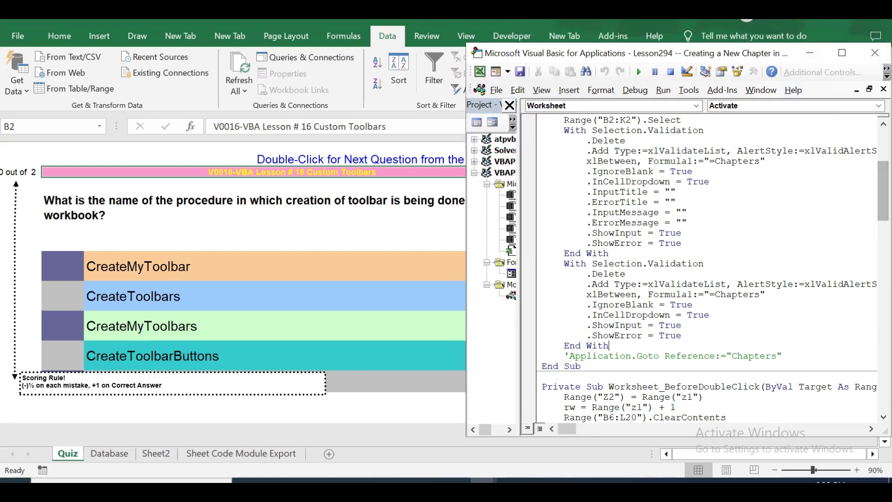
pyautogui.scroll(6, 652, 124)
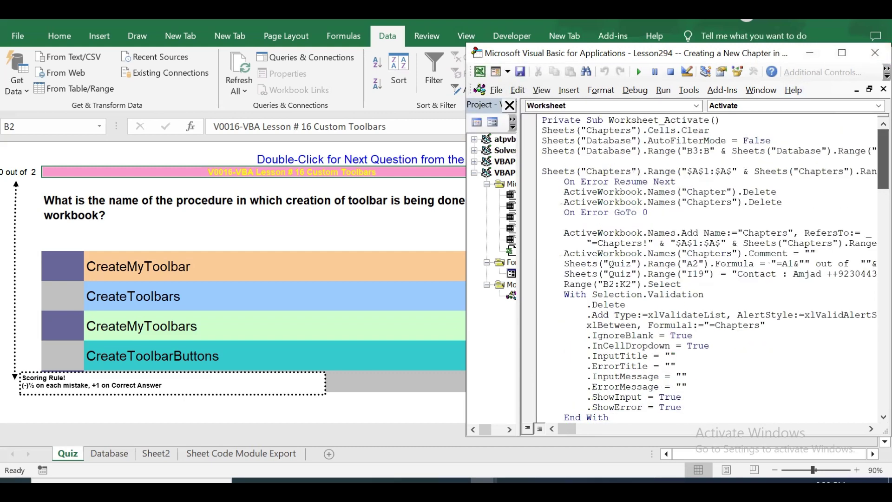
# Unhide the Chapters sheet and select its first chapter entry in cell A1
pyautogui.click(72, 456)
pyautogui.rightClick(72, 455)
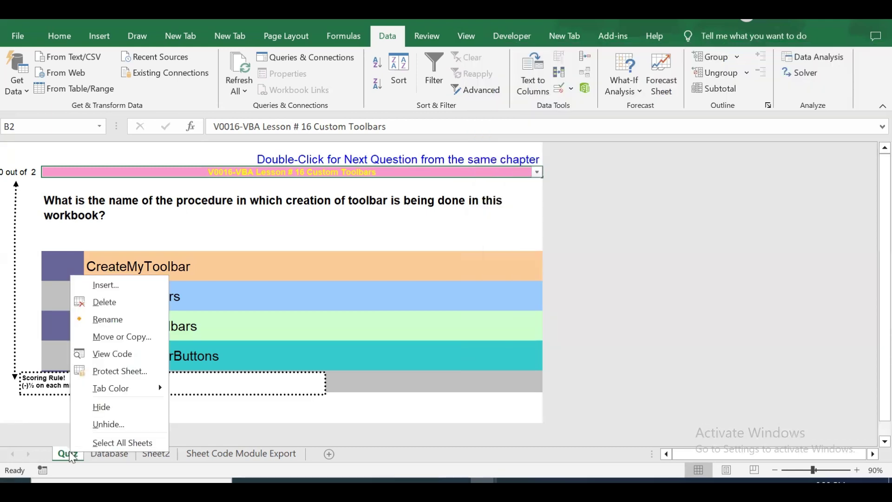
pyautogui.click(102, 424)
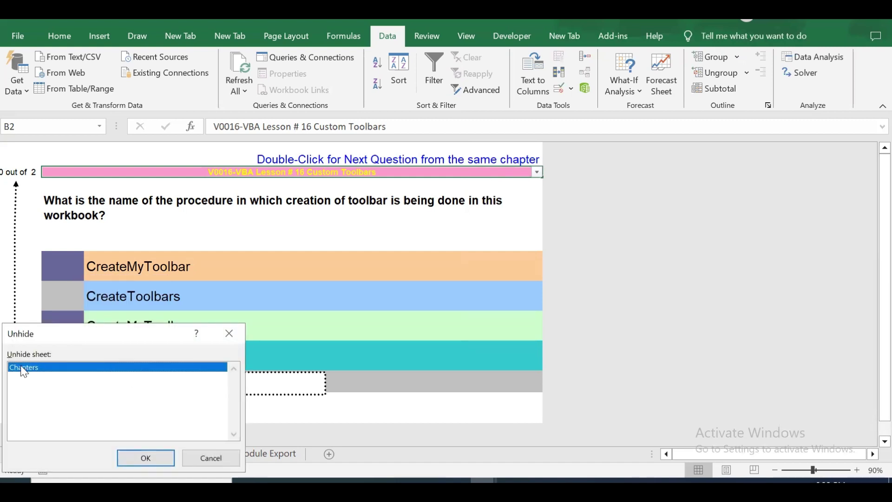
pyautogui.click(146, 457)
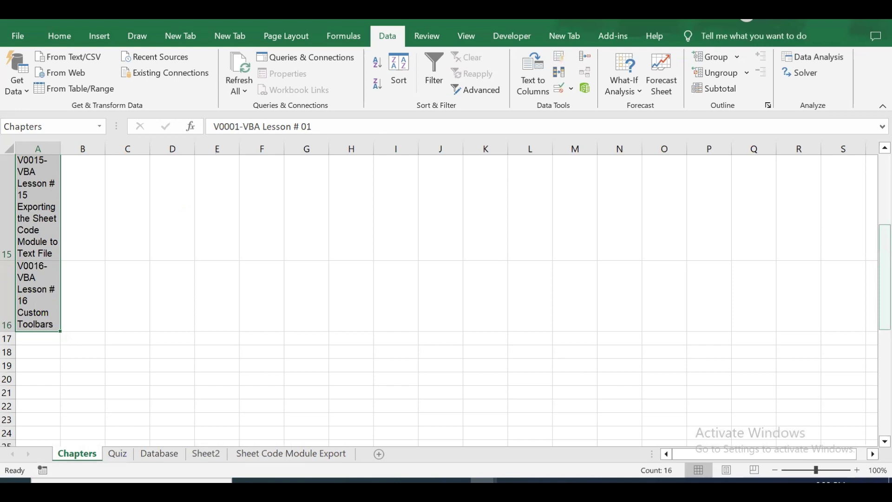
pyautogui.moveTo(885, 272); pyautogui.dragTo(885, 202)
pyautogui.click(35, 166)
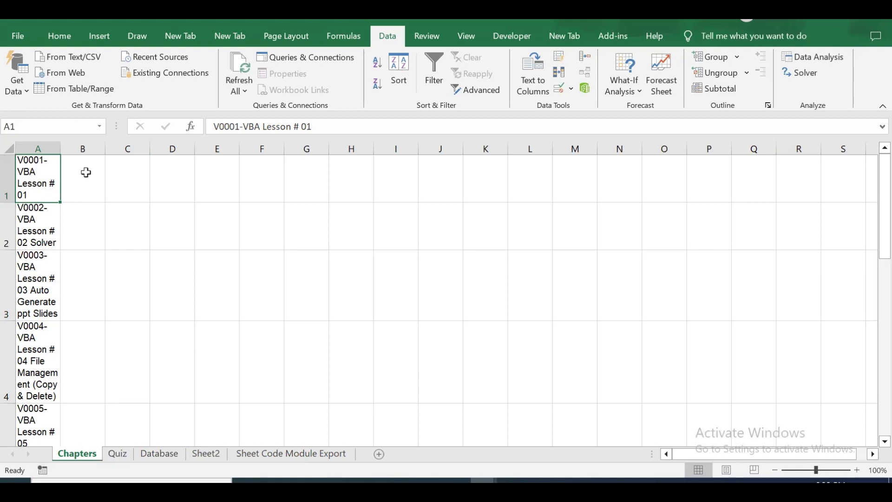
# Inspect the data validation list source of the chapter cell B2 on the Quiz sheet
pyautogui.click(120, 455)
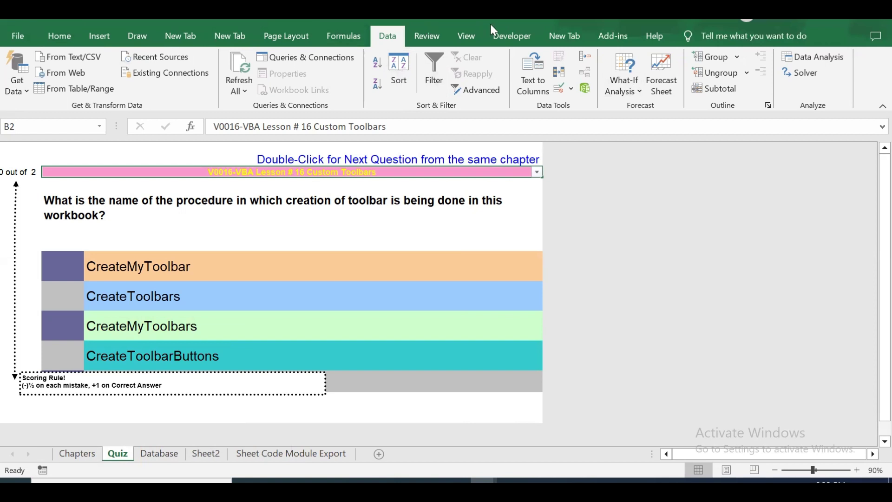
pyautogui.click(60, 36)
pyautogui.click(386, 34)
pyautogui.click(570, 88)
pyautogui.click(581, 110)
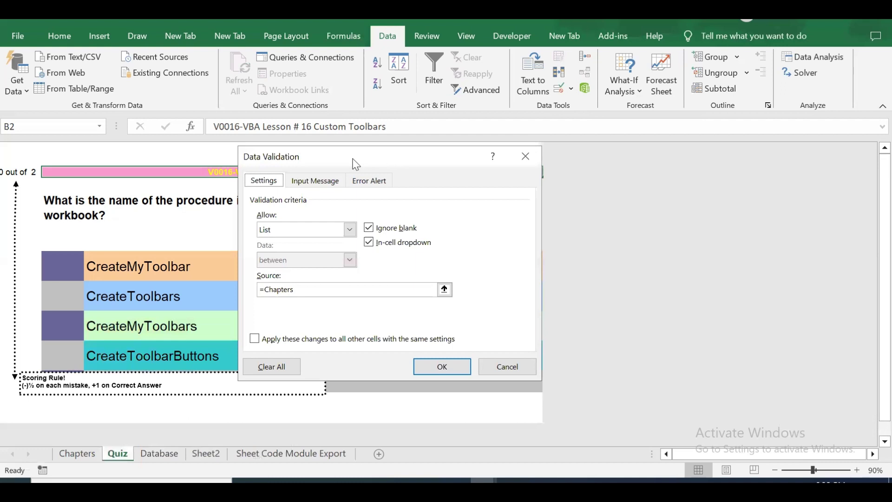
pyautogui.moveTo(355, 164); pyautogui.dragTo(410, 224)
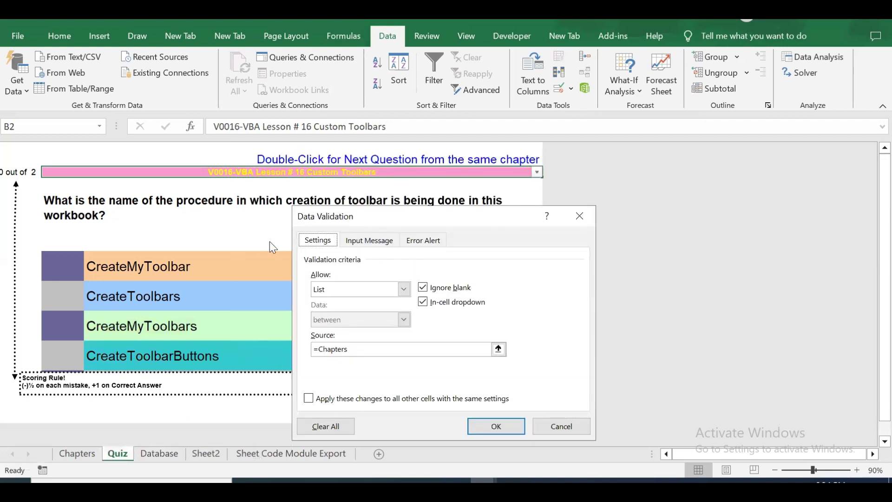
pyautogui.click(496, 426)
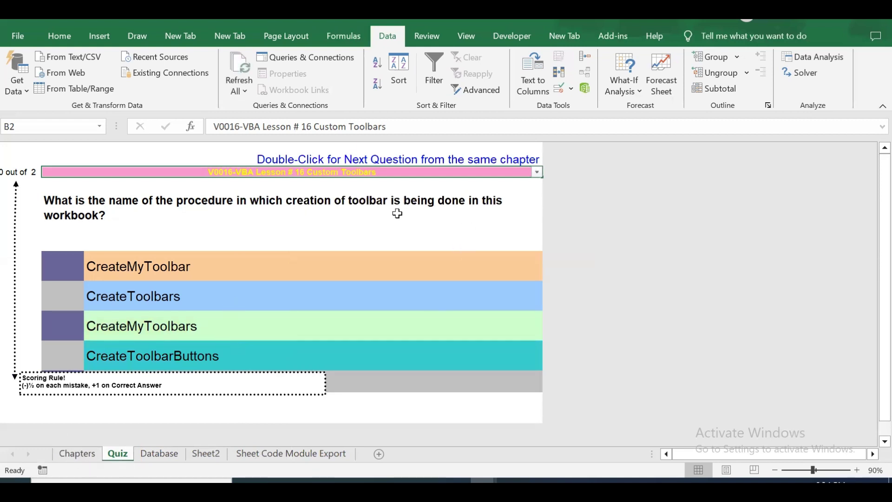
# Go to the named range Chapters to see which cells it covers
pyautogui.press('F5')
pyautogui.moveTo(409, 236); pyautogui.dragTo(377, 177)
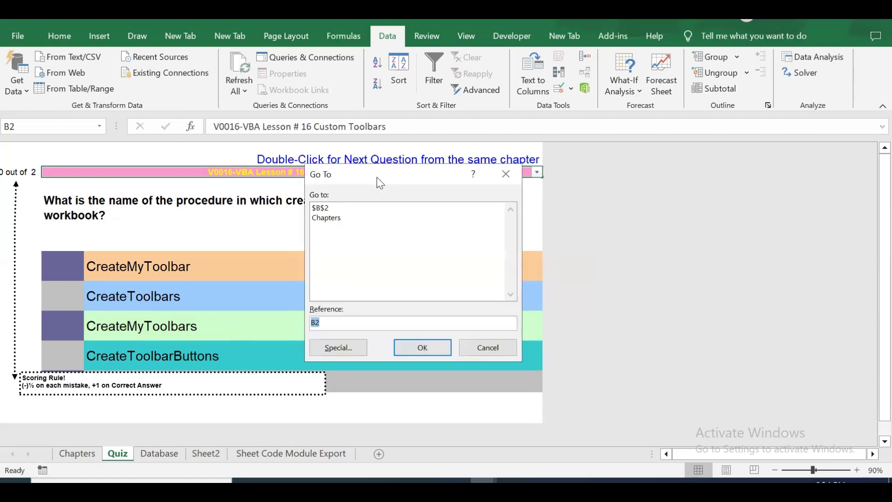
pyautogui.click(325, 218)
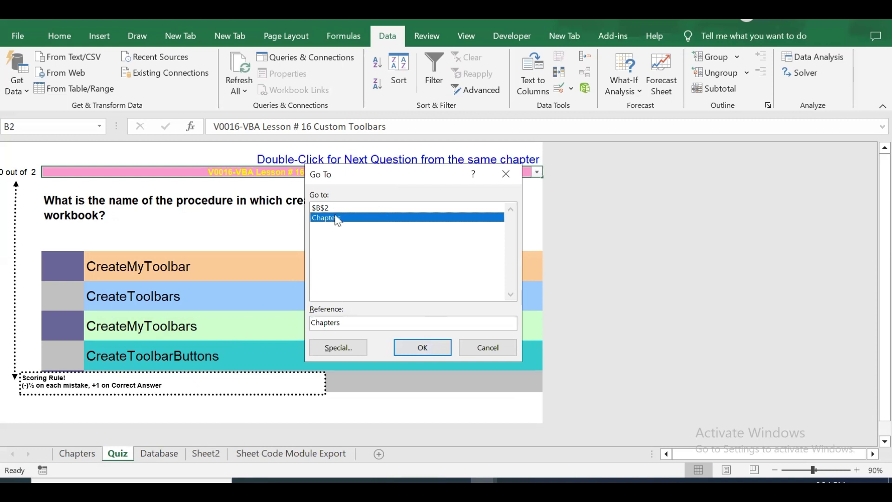
pyautogui.click(423, 346)
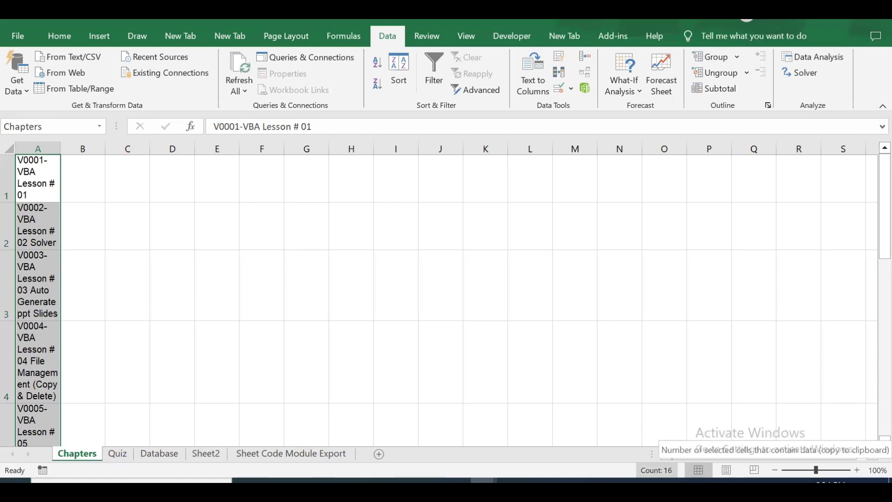
# Hide the Chapters sheet again
pyautogui.click(118, 455)
pyautogui.rightClick(85, 458)
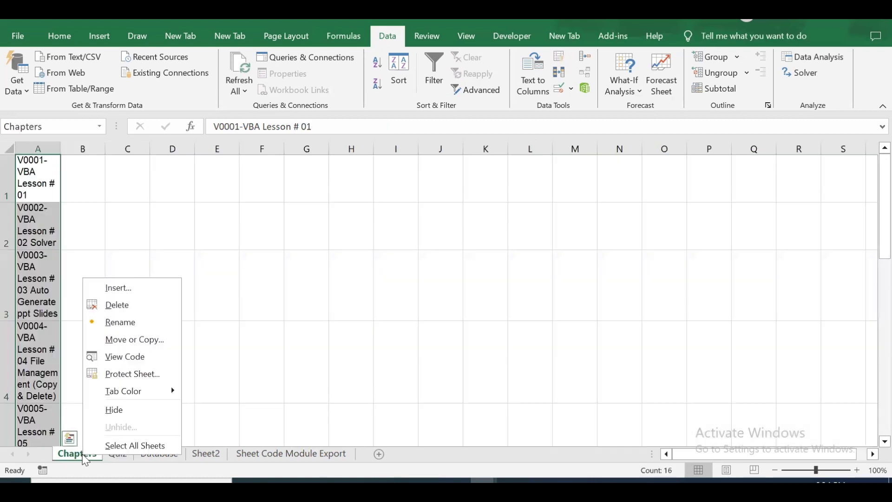
pyautogui.click(99, 410)
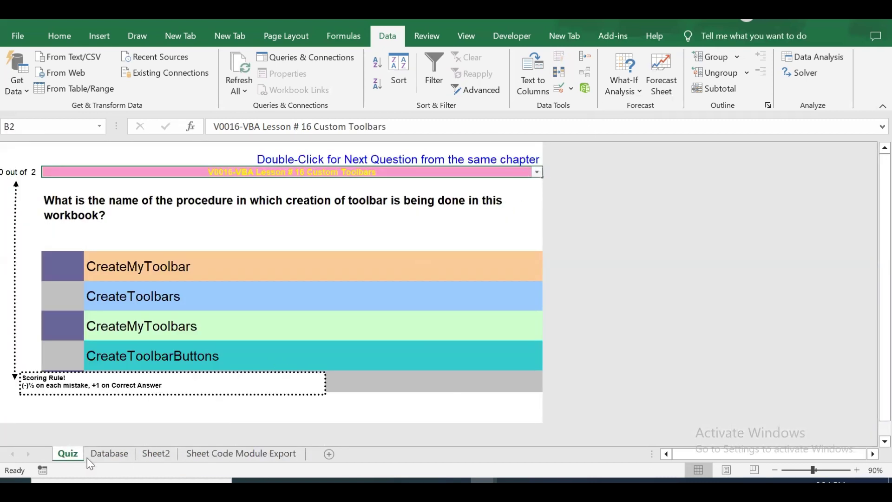
# Reactivate the Quiz sheet from the Database sheet and try going to the named range Chapters on the hidden sheet
pyautogui.click(117, 458)
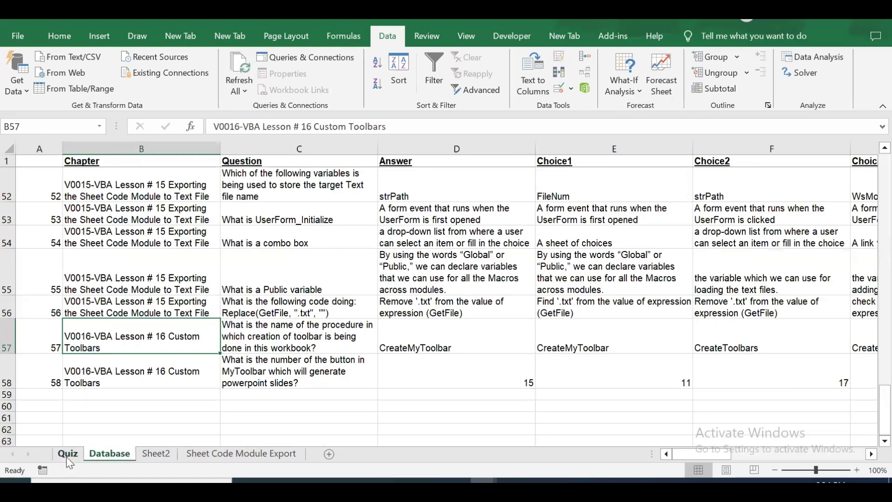
pyautogui.click(70, 455)
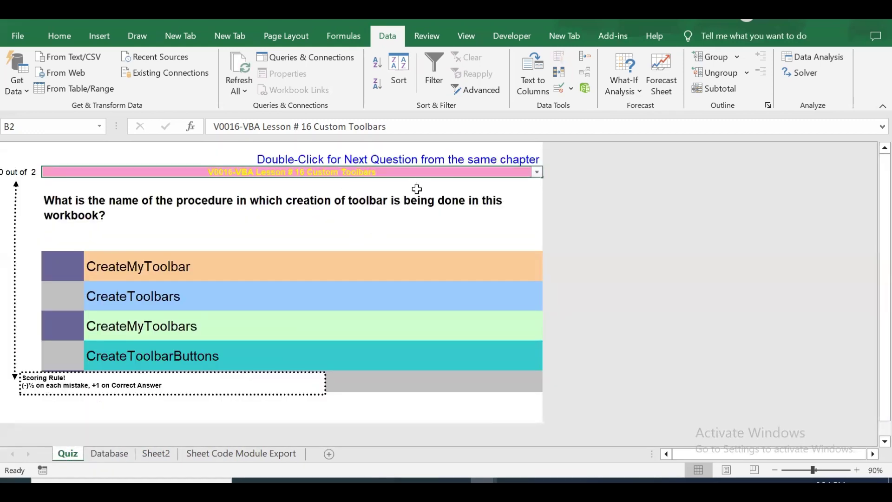
pyautogui.press('F5')
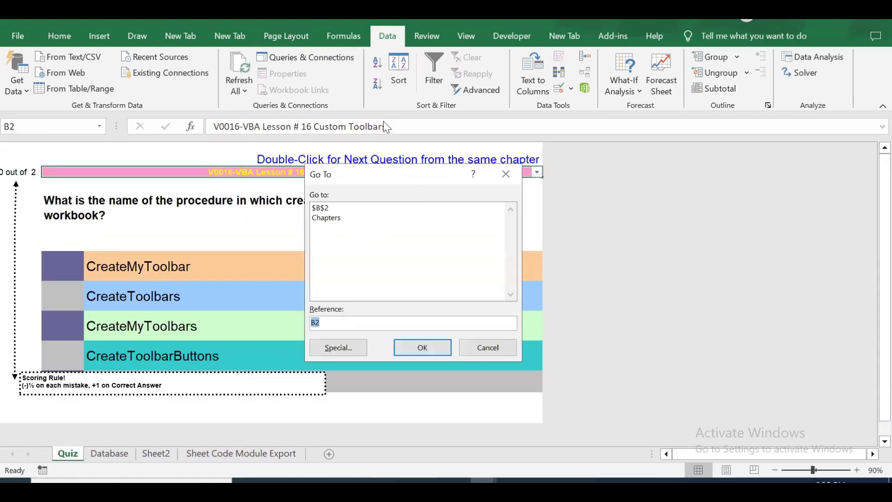
pyautogui.click(329, 218)
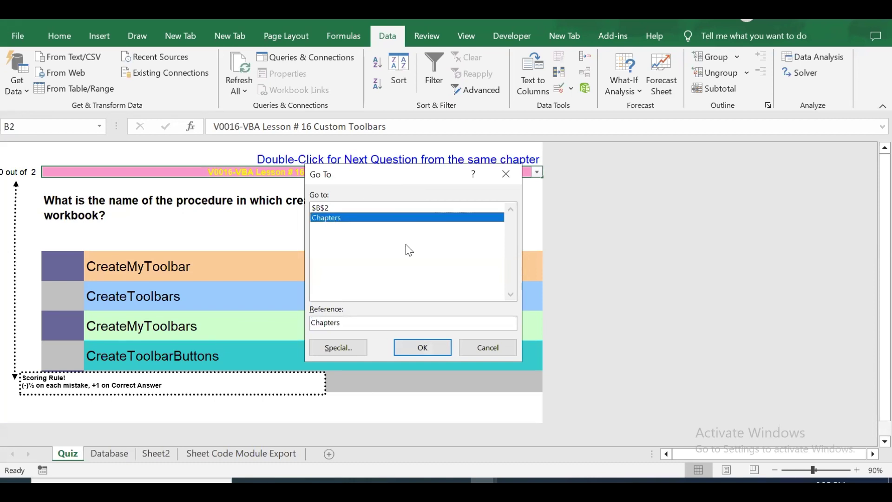
pyautogui.click(430, 348)
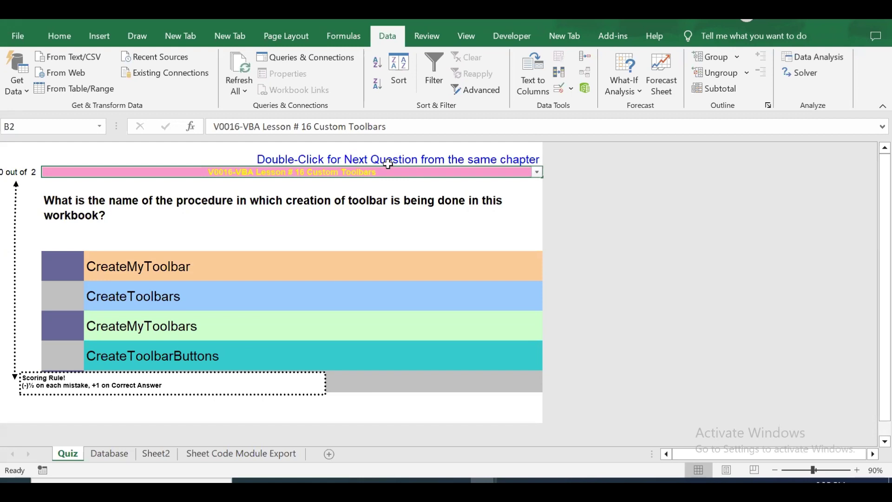
# Check the end of the chapter column at cell B59 on the Database sheet and return to the Quiz sheet
pyautogui.click(121, 455)
pyautogui.click(106, 394)
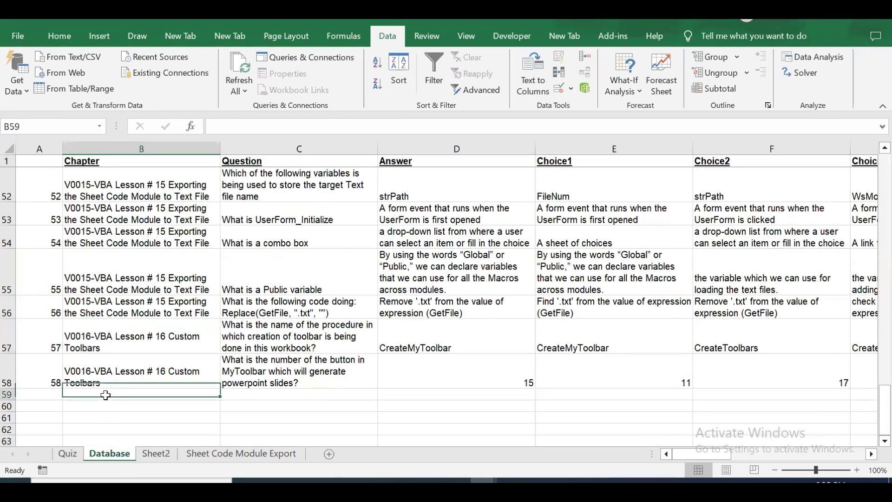
pyautogui.click(67, 456)
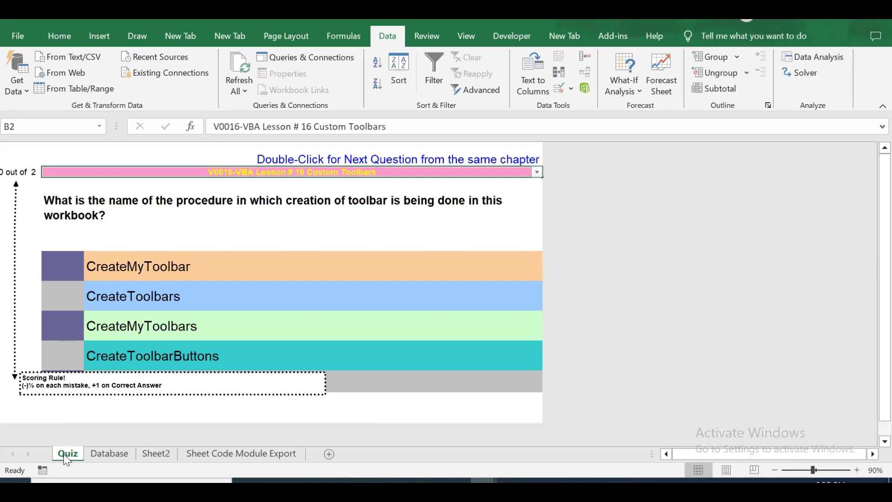
# Open the Quiz sheet's code module and examine the Worksheet_Activate line that clears the Chapters sheet
pyautogui.rightClick(66, 458)
pyautogui.click(105, 358)
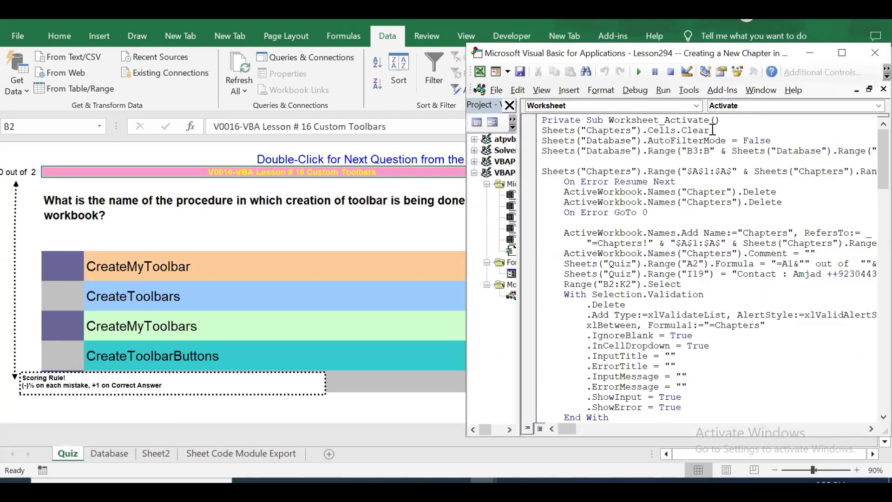
pyautogui.moveTo(710, 130); pyautogui.dragTo(533, 135)
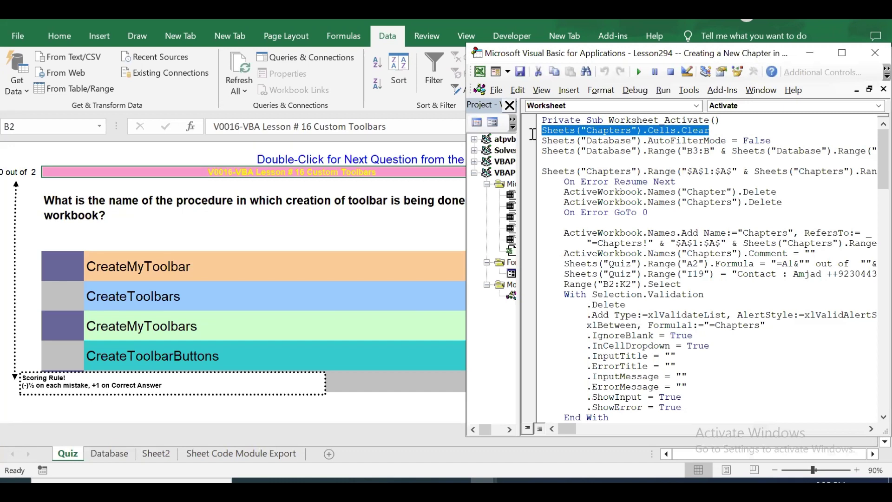
pyautogui.click(651, 134)
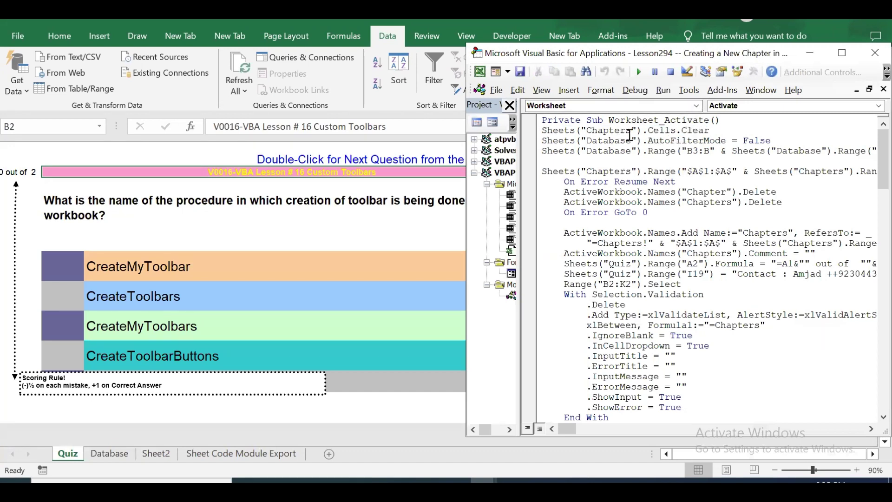
pyautogui.moveTo(647, 129); pyautogui.dragTo(540, 126)
pyautogui.click(705, 130)
# Examine the Worksheet_Activate lines from the Database AutoFilterMode setting through RemoveDuplicates on the Chapters sheet, and return to the Quiz sheet
pyautogui.click(779, 139)
pyautogui.moveTo(544, 139); pyautogui.dragTo(797, 137)
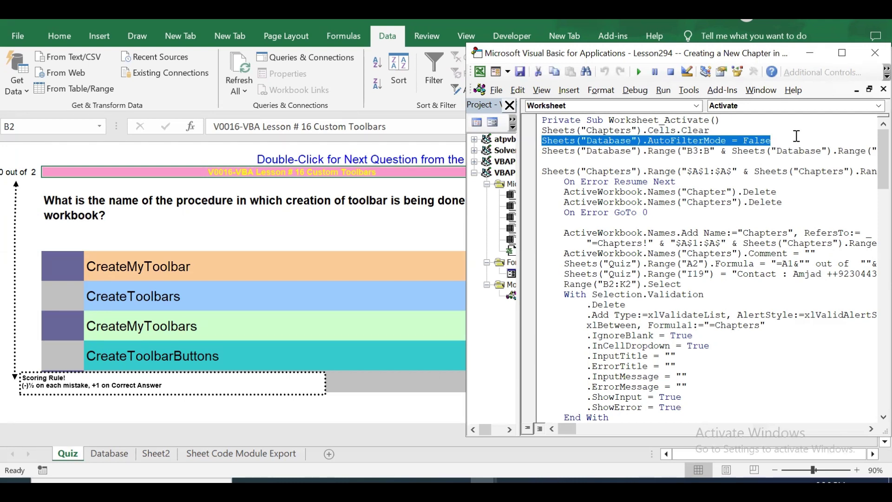
pyautogui.click(692, 148)
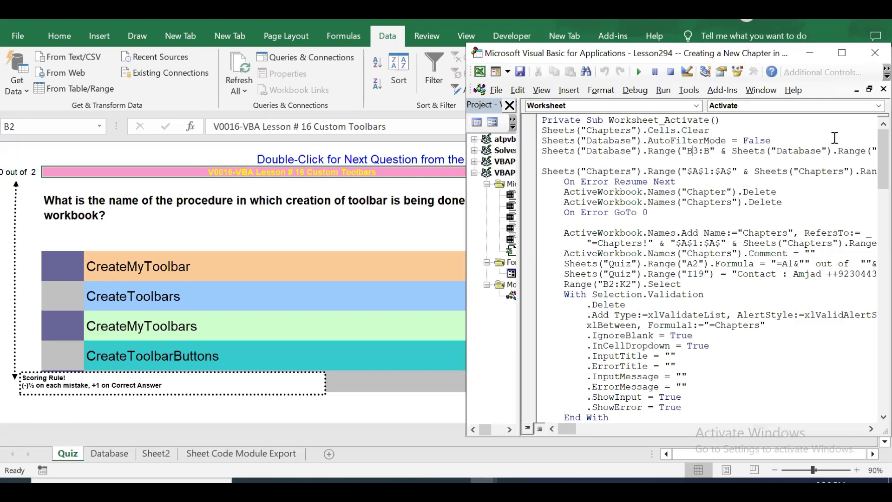
pyautogui.moveTo(822, 152); pyautogui.dragTo(881, 152)
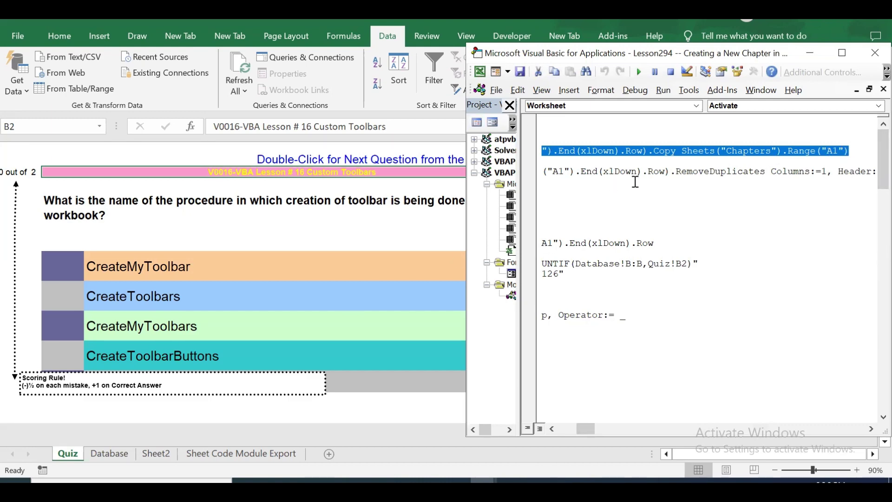
pyautogui.click(631, 162)
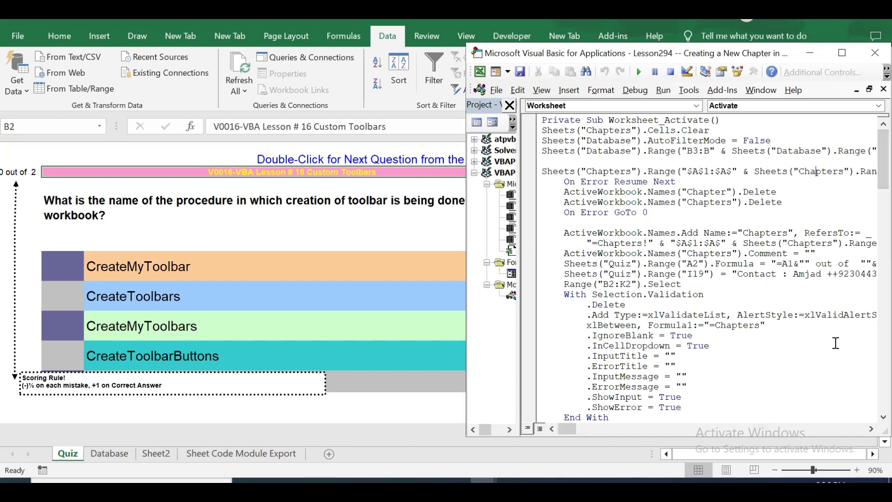
pyautogui.click(337, 174)
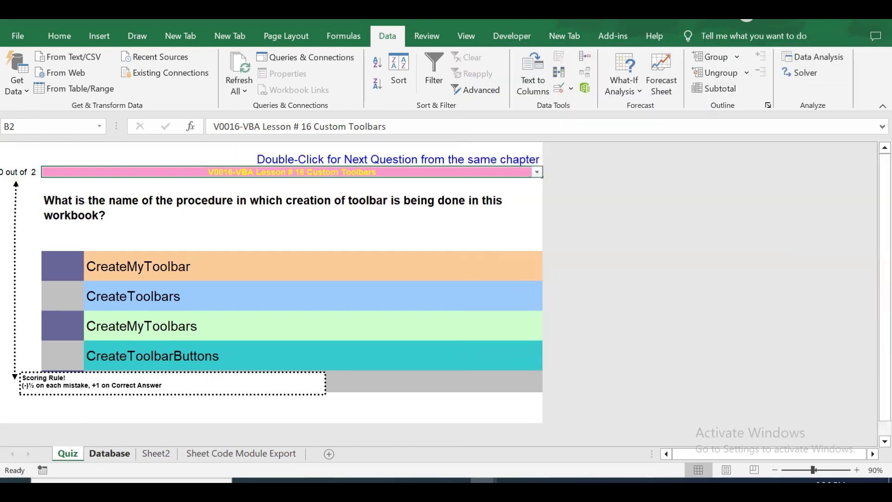